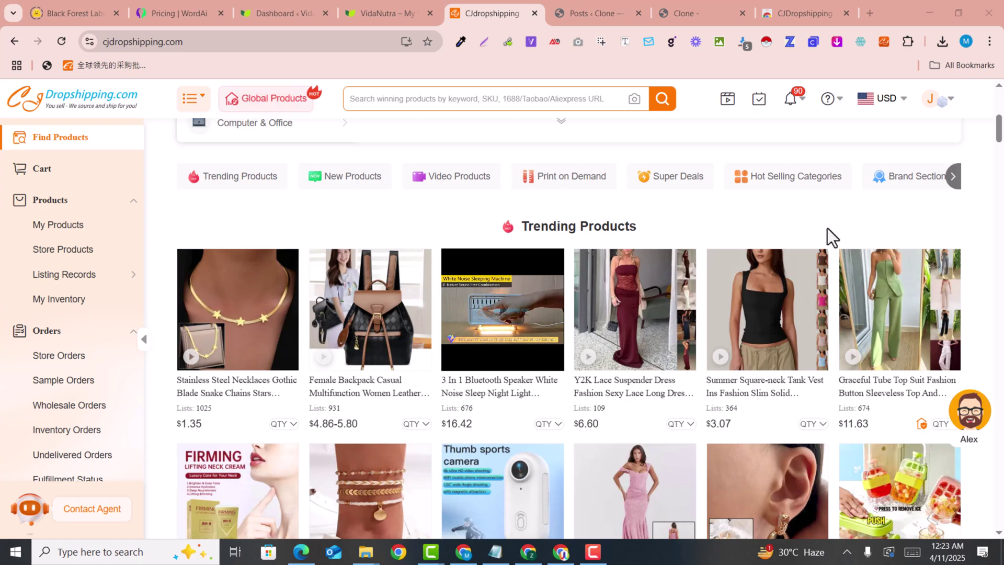
pyautogui.moveTo(999, 133); pyautogui.dragTo(1000, 108)
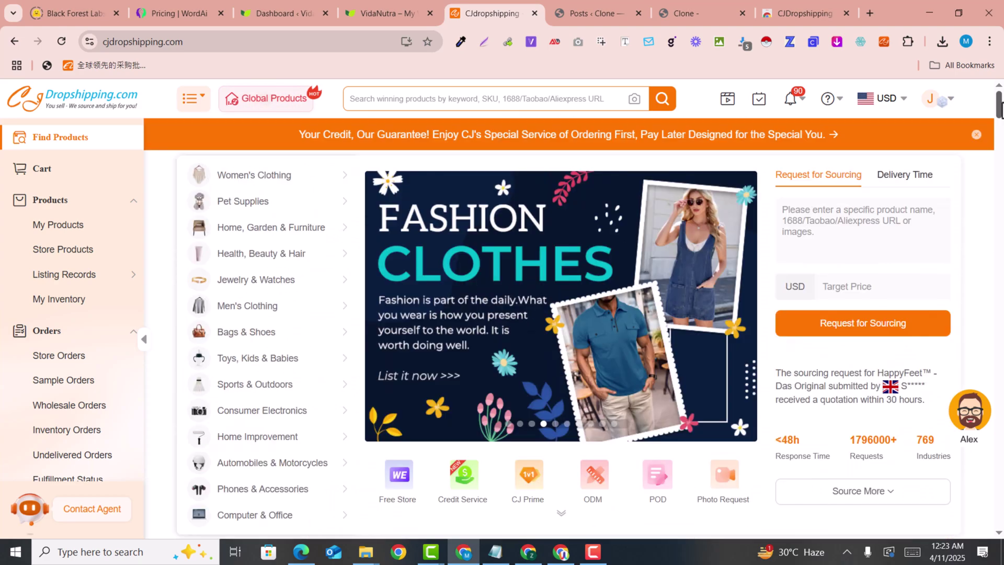
pyautogui.scroll(-5, 539, 369)
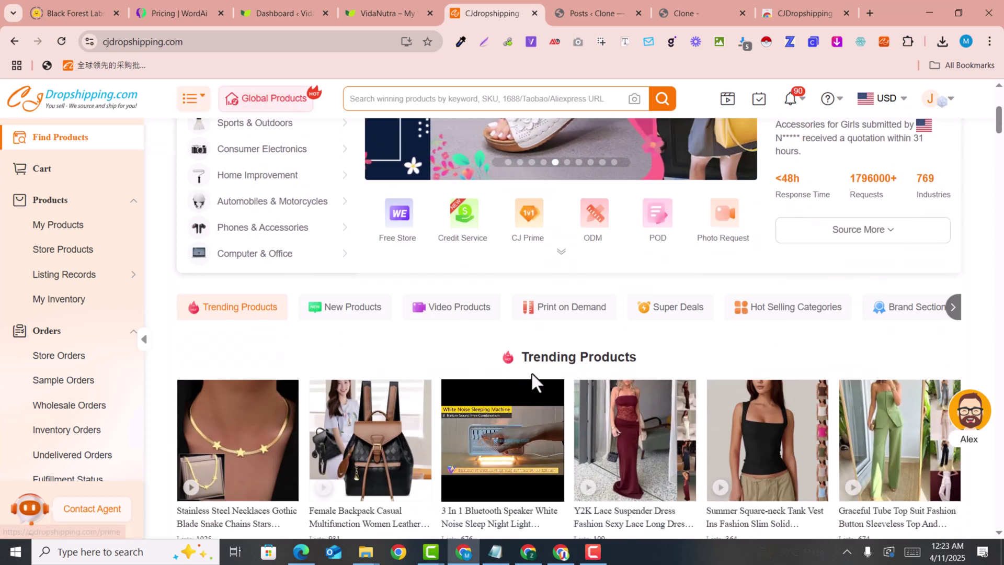
# Step: Switch to the VidaNutra storefront and examine its product listings, especially the Briefcases and Crossbags sections
pyautogui.click(365, 4)
pyautogui.scroll(10, 584, 175)
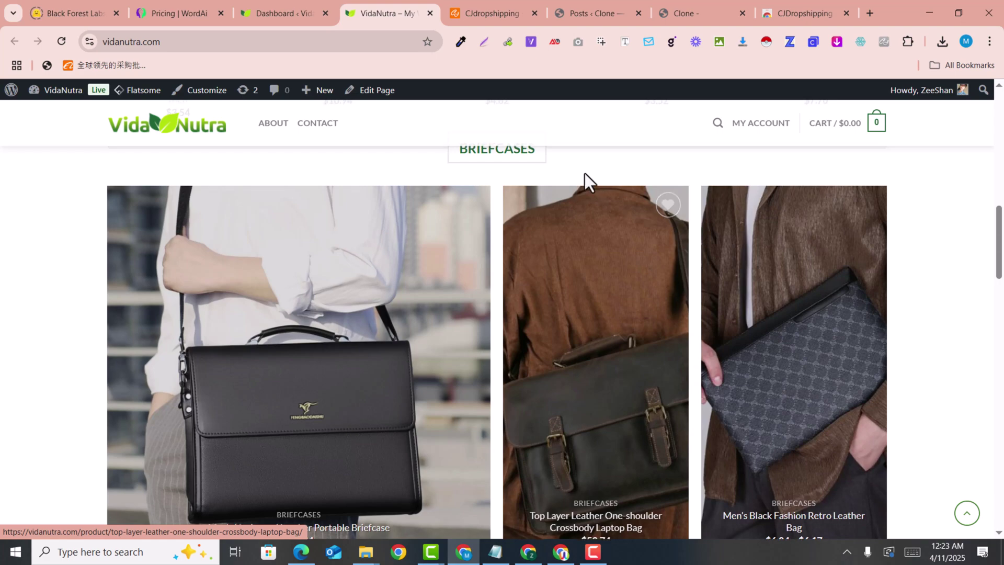
pyautogui.scroll(-6, 415, 235)
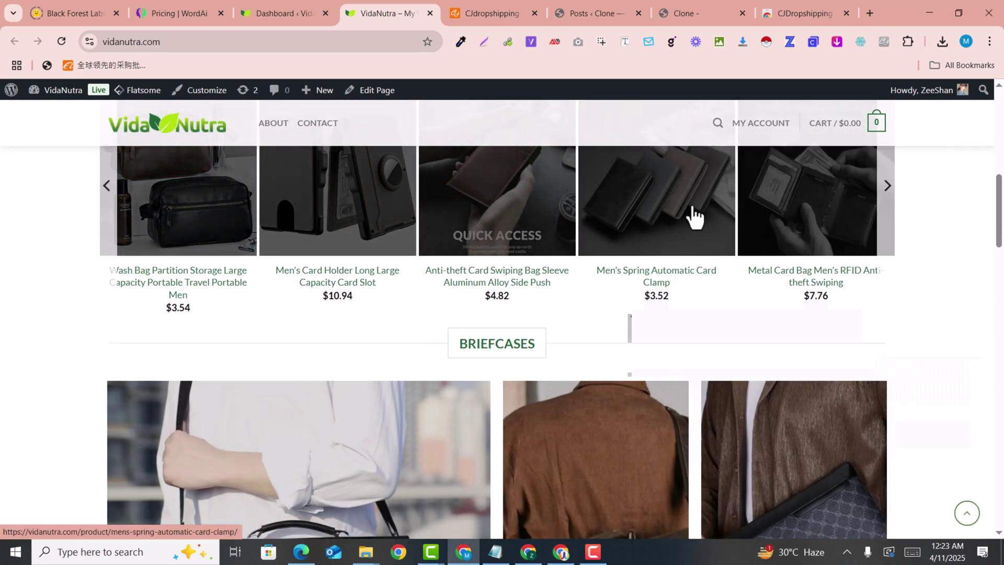
pyautogui.scroll(-4, 460, 357)
pyautogui.scroll(-8, 460, 357)
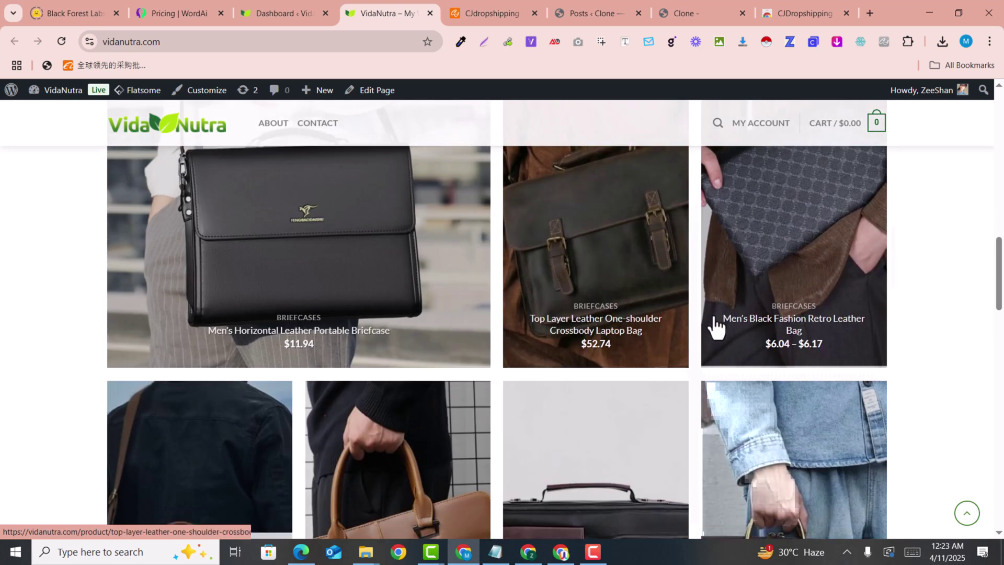
pyautogui.scroll(-10, 373, 296)
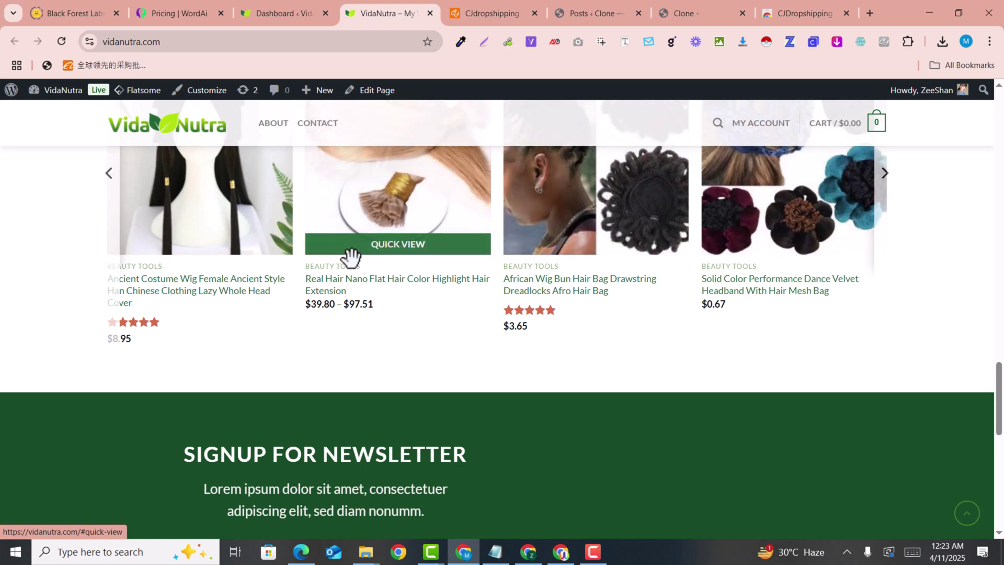
pyautogui.scroll(3, 152, 273)
pyautogui.scroll(8, 226, 295)
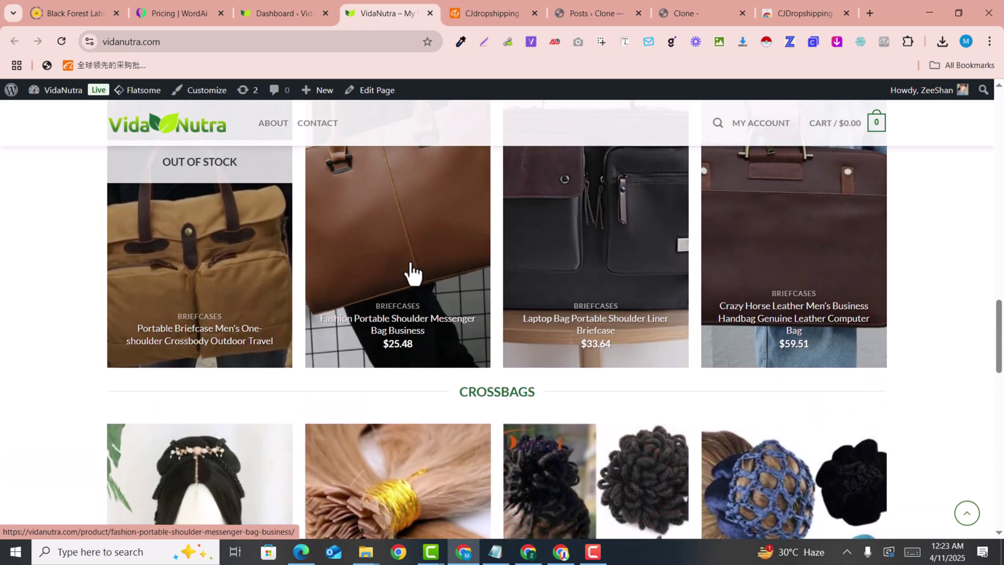
pyautogui.scroll(7, 392, 287)
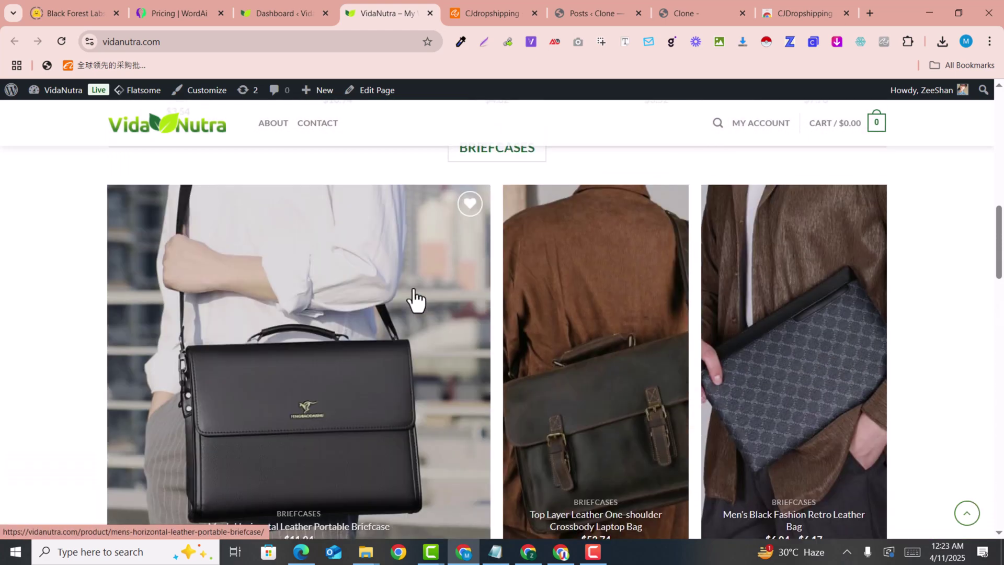
pyautogui.scroll(-3, 258, 309)
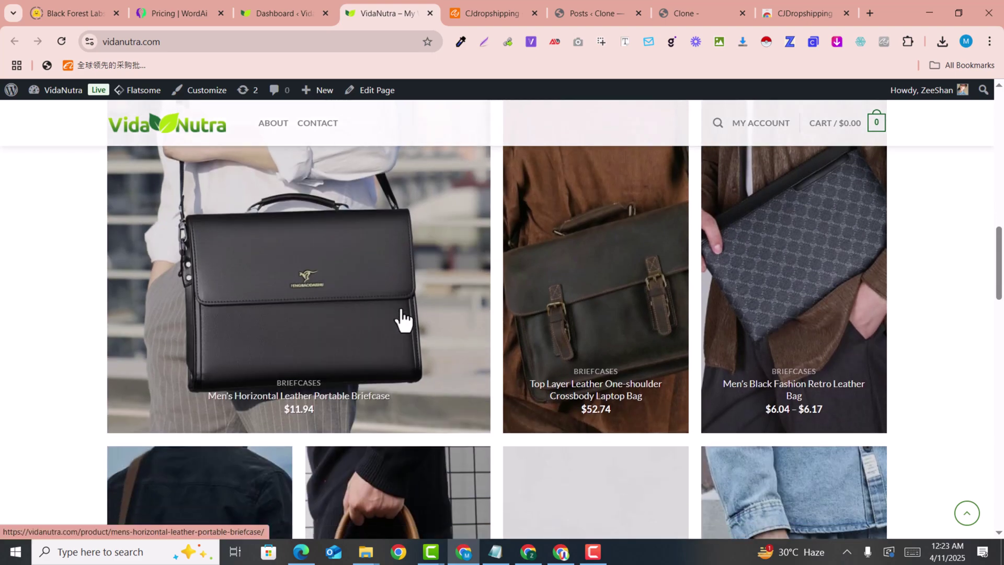
pyautogui.scroll(-3, 629, 343)
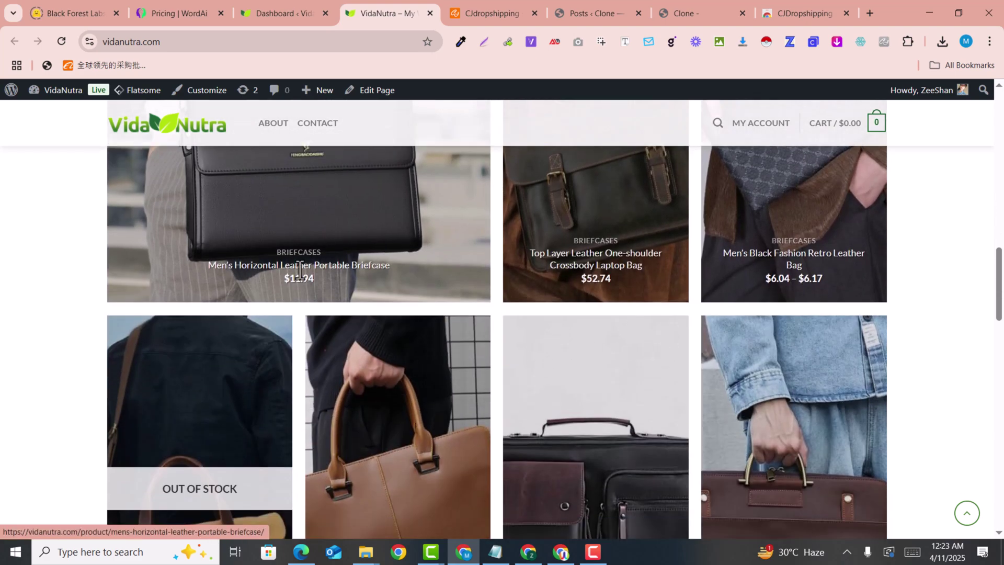
# Step: Return to the CJdropshipping home page and browse its product sections, from Trending Products down toward Video Products
pyautogui.click(457, 8)
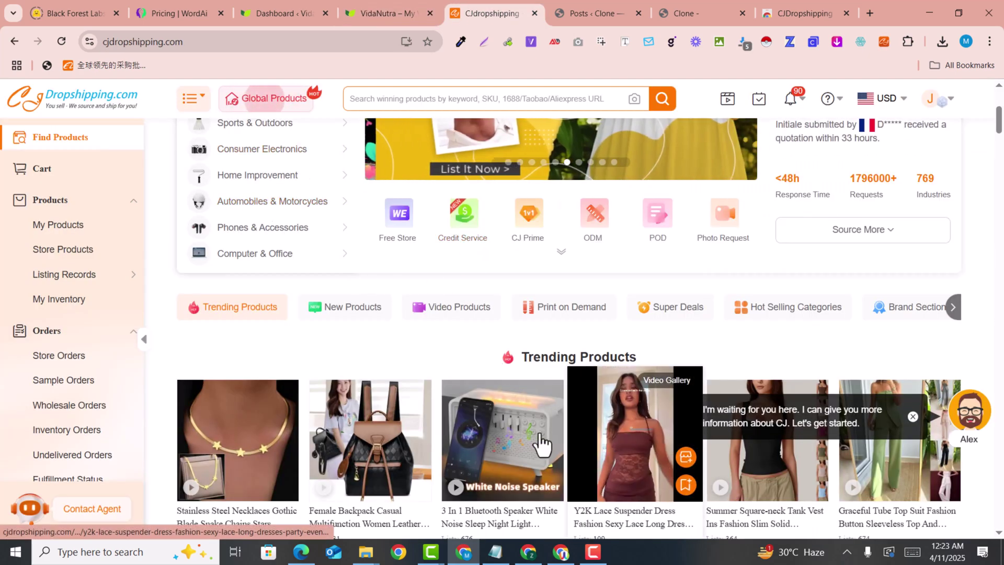
pyautogui.moveTo(337, 439)
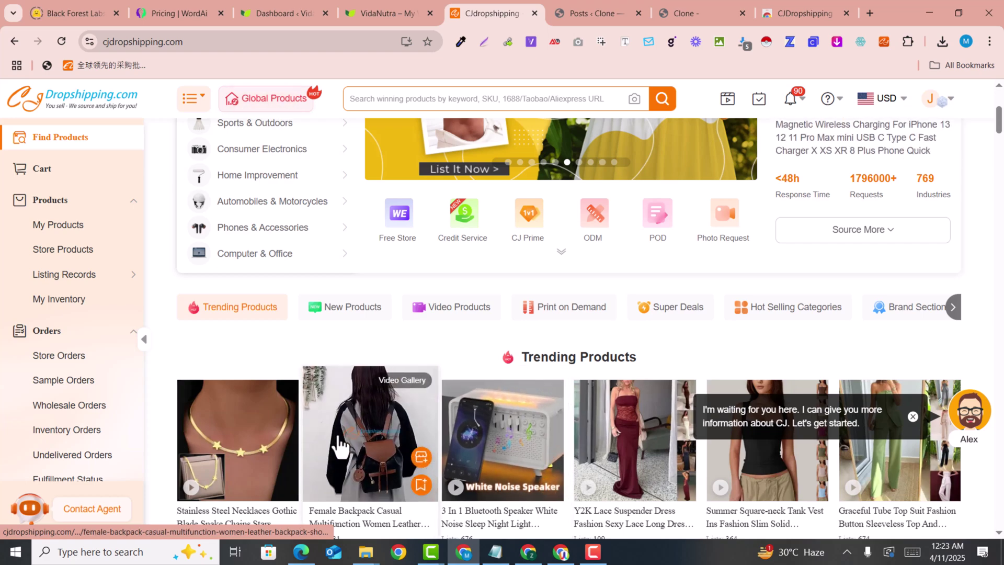
pyautogui.scroll(3, 897, 280)
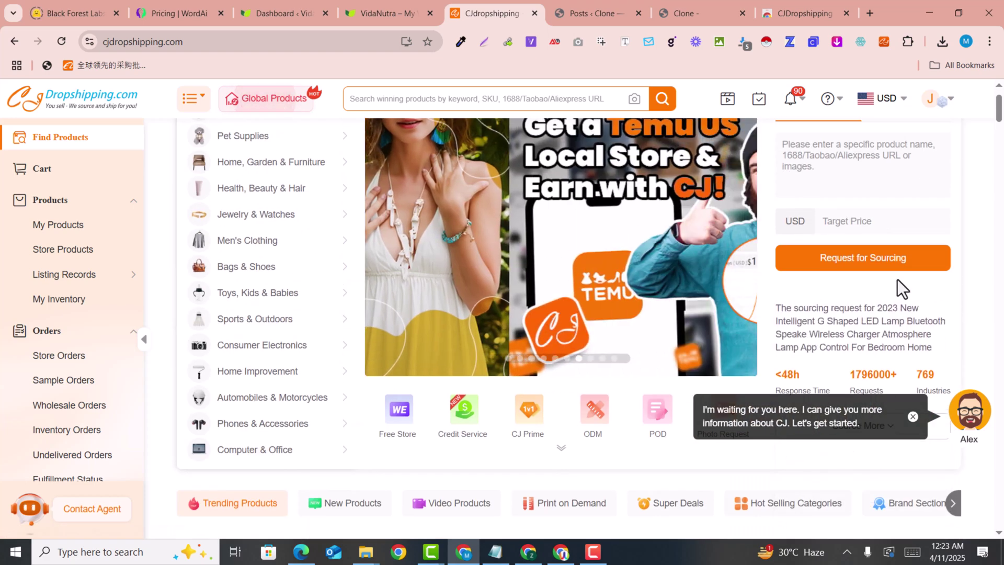
pyautogui.scroll(1, 912, 282)
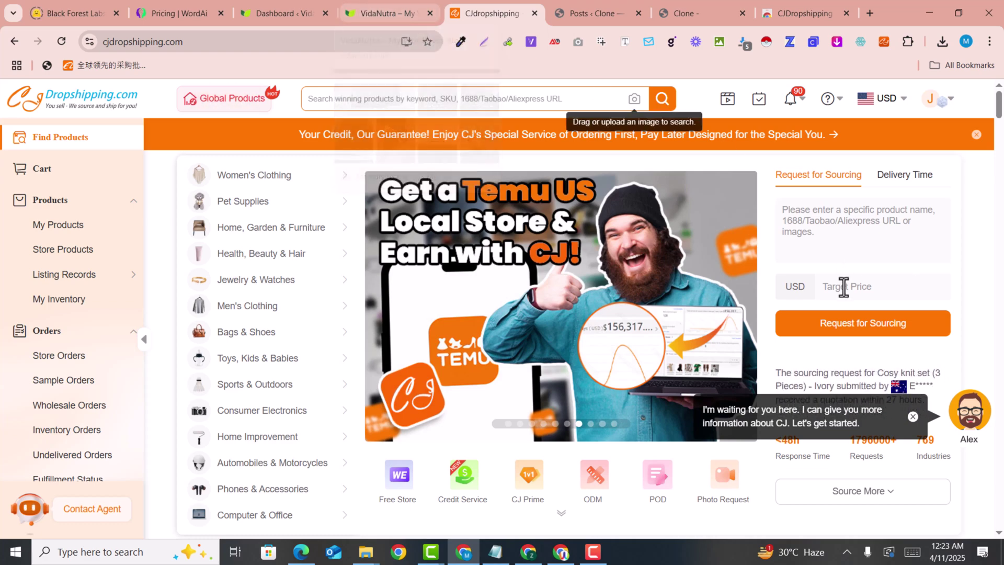
pyautogui.scroll(-1, 842, 342)
pyautogui.scroll(-10, 841, 340)
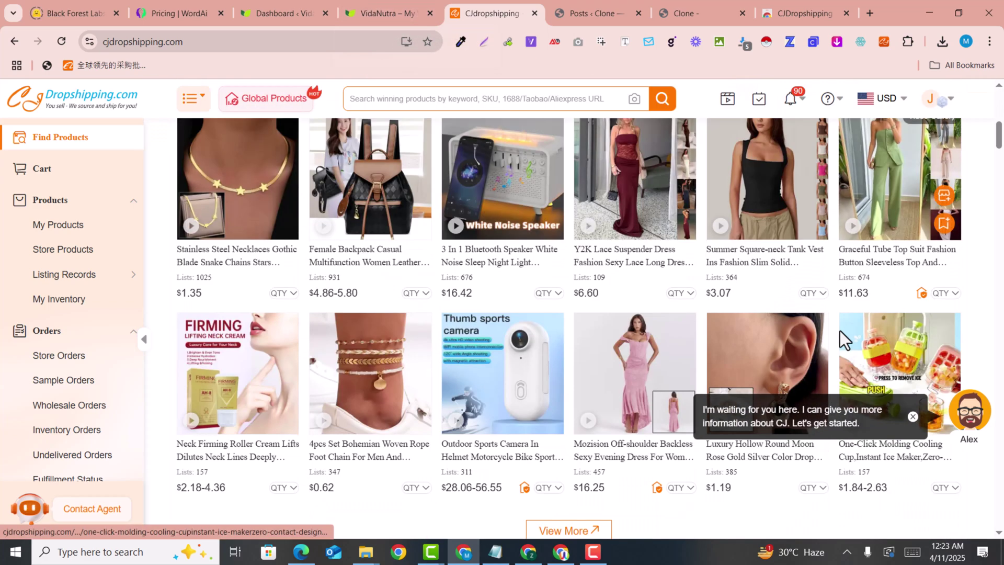
pyautogui.scroll(-5, 841, 340)
pyautogui.scroll(-5, 840, 335)
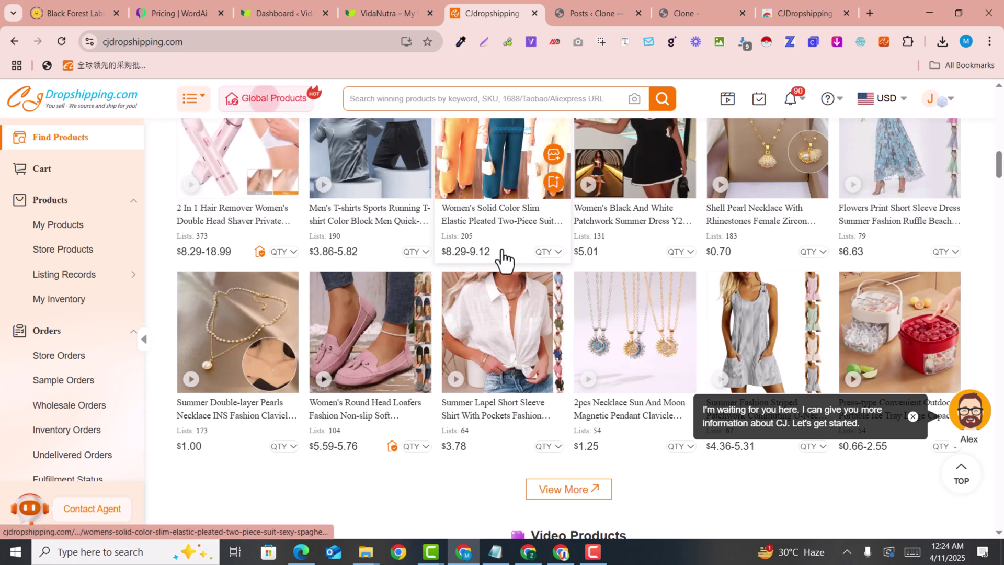
# Step: Show the CJdropshipping account registration page in the other browser window
pyautogui.click(528, 552)
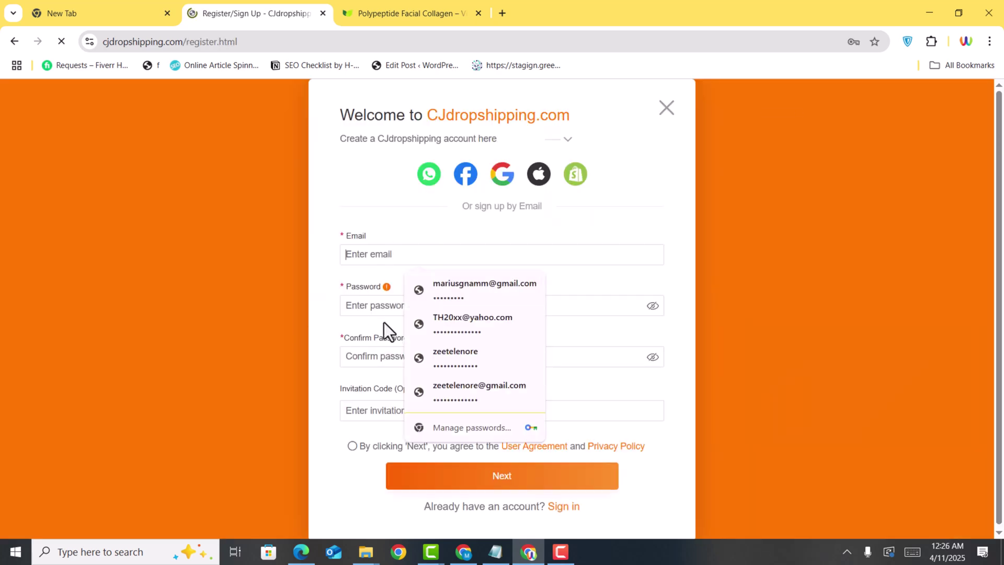
pyautogui.click(660, 213)
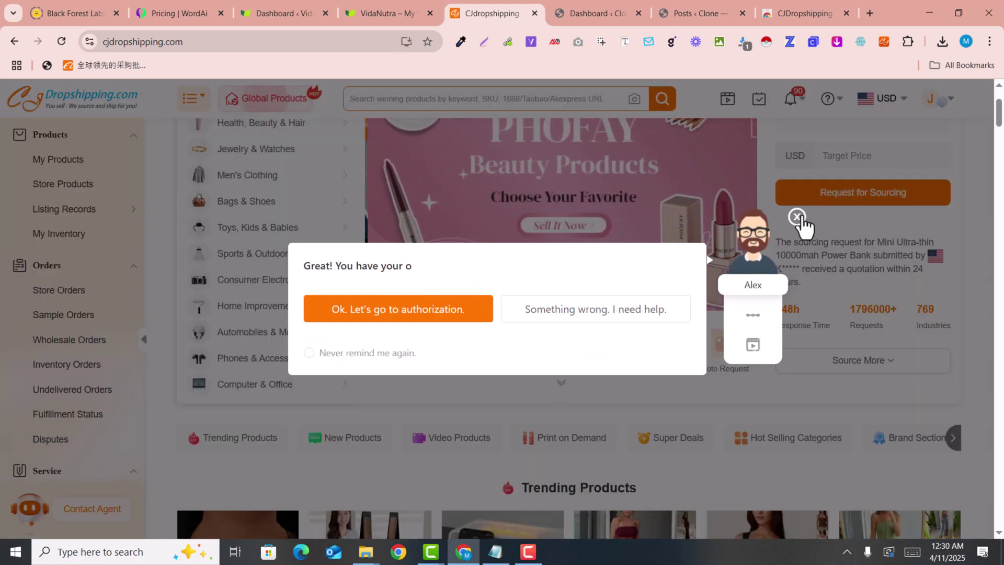
# Step: Dismiss the assistant pop-up on the CJdropshipping home page and look over the services offered below the banner
pyautogui.click(795, 215)
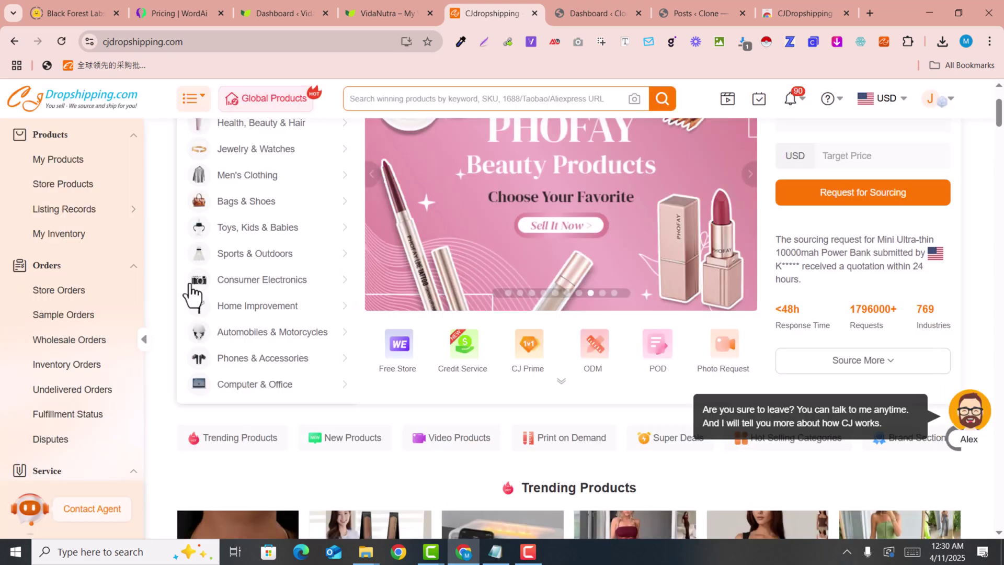
pyautogui.scroll(-4, 701, 233)
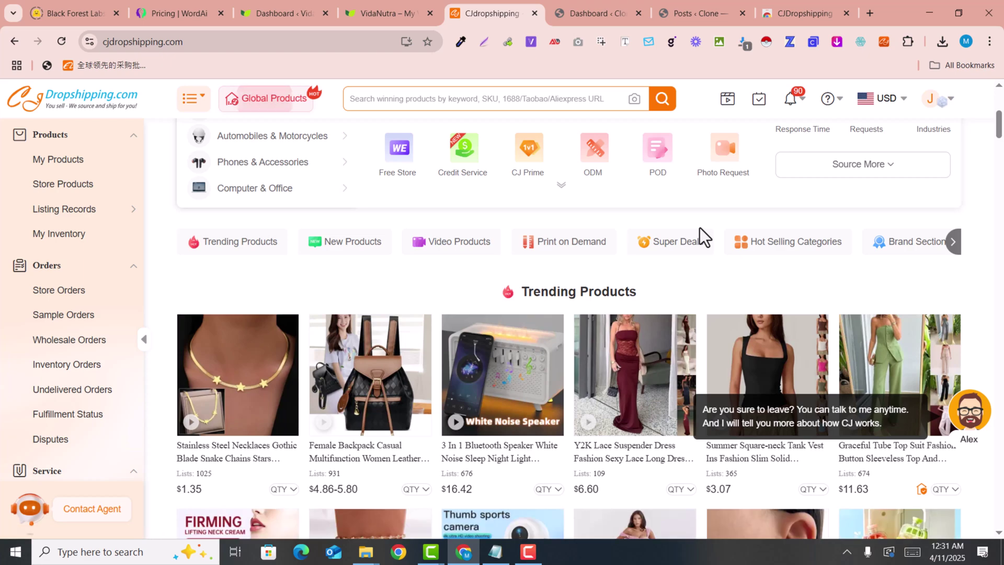
pyautogui.scroll(1, 701, 233)
pyautogui.moveTo(447, 256)
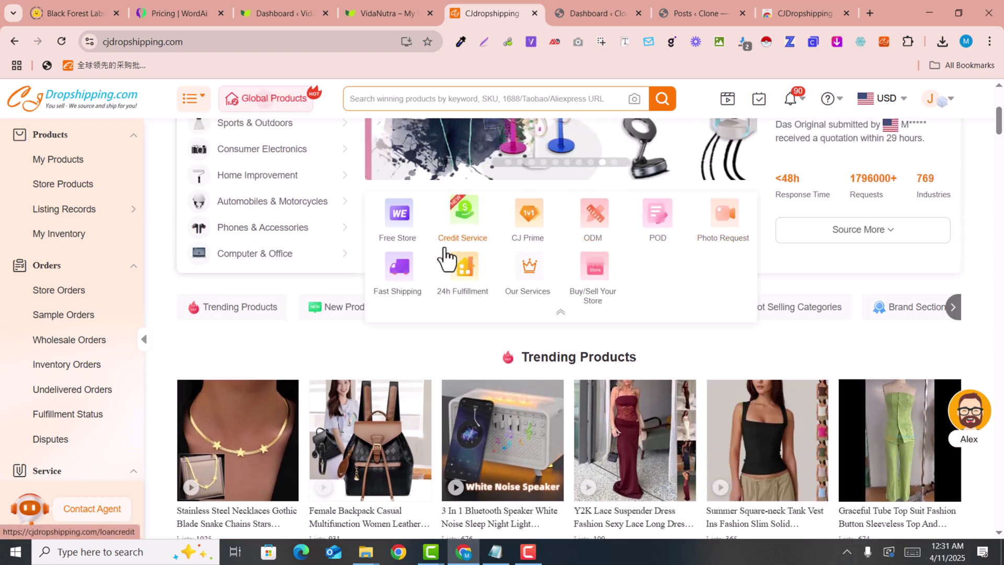
# Step: Switch to the Clone site's WordPress dashboard and check for its WooCommerce and Products sections
pyautogui.click(601, 2)
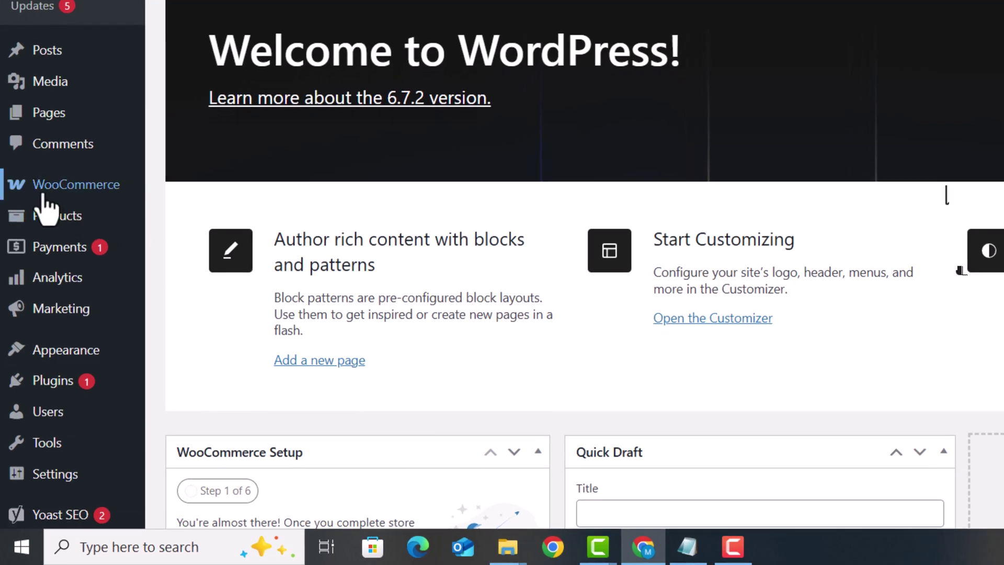
pyautogui.moveTo(96, 190)
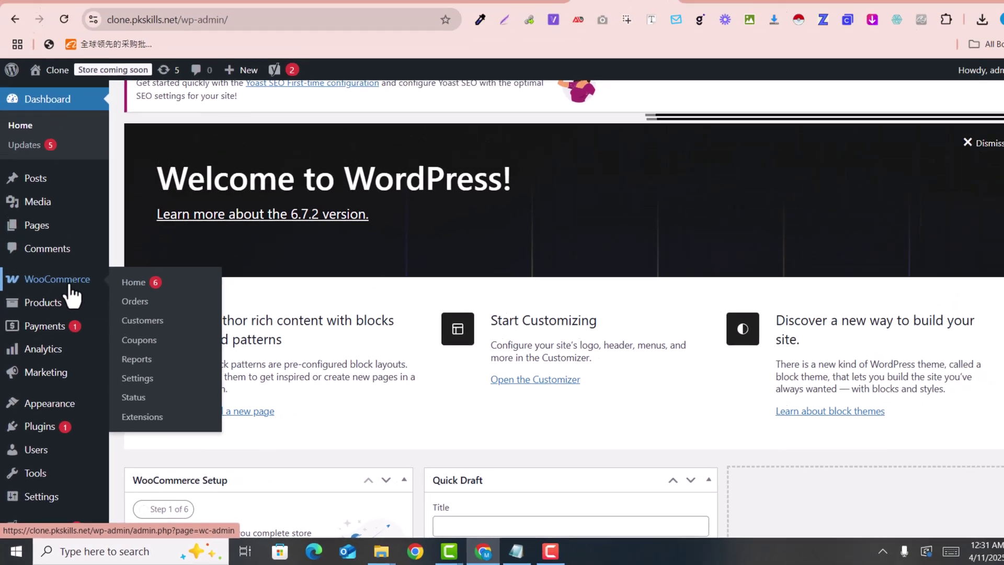
pyautogui.moveTo(98, 217)
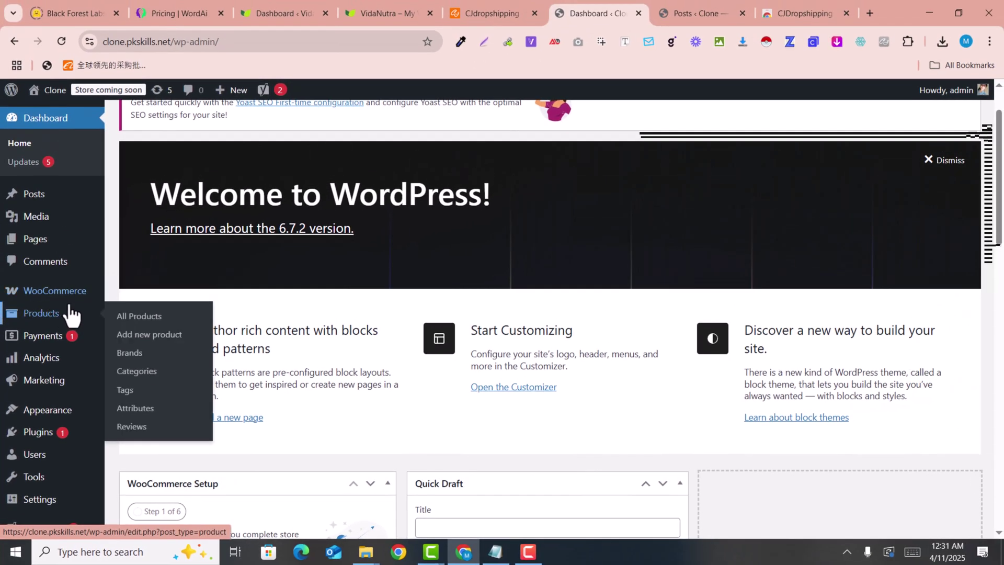
# Step: Return to CJdropshipping and open the store authorization page for the WooCommerce platform
pyautogui.click(515, 4)
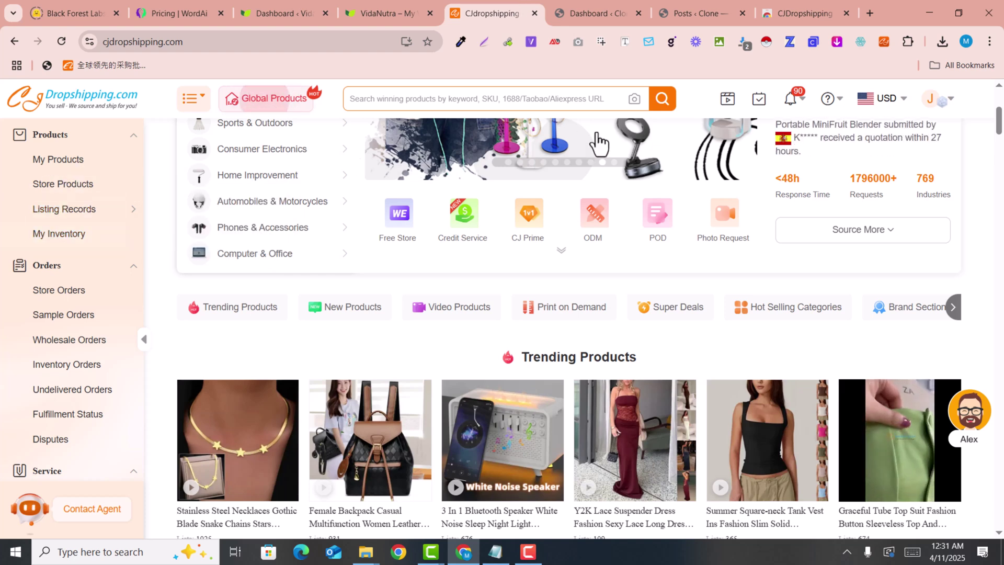
pyautogui.moveTo(121, 202)
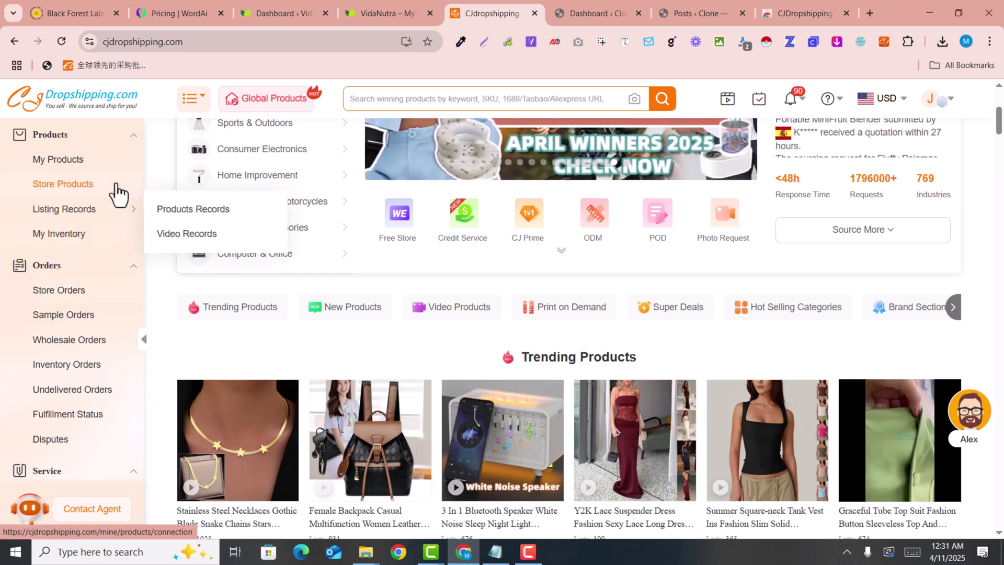
pyautogui.scroll(-1, 119, 194)
pyautogui.scroll(-3, 120, 194)
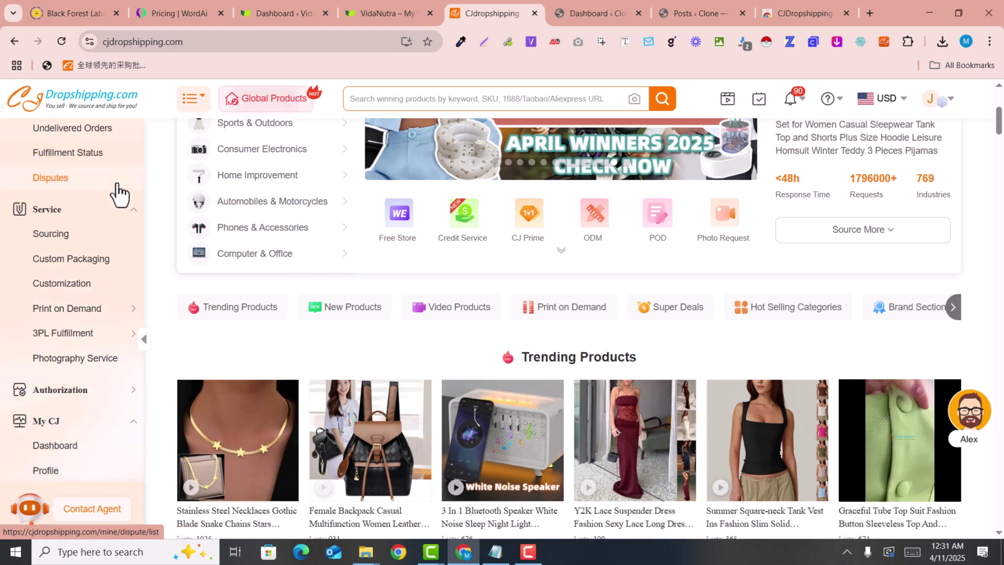
pyautogui.scroll(-1, 119, 193)
pyautogui.moveTo(60, 335)
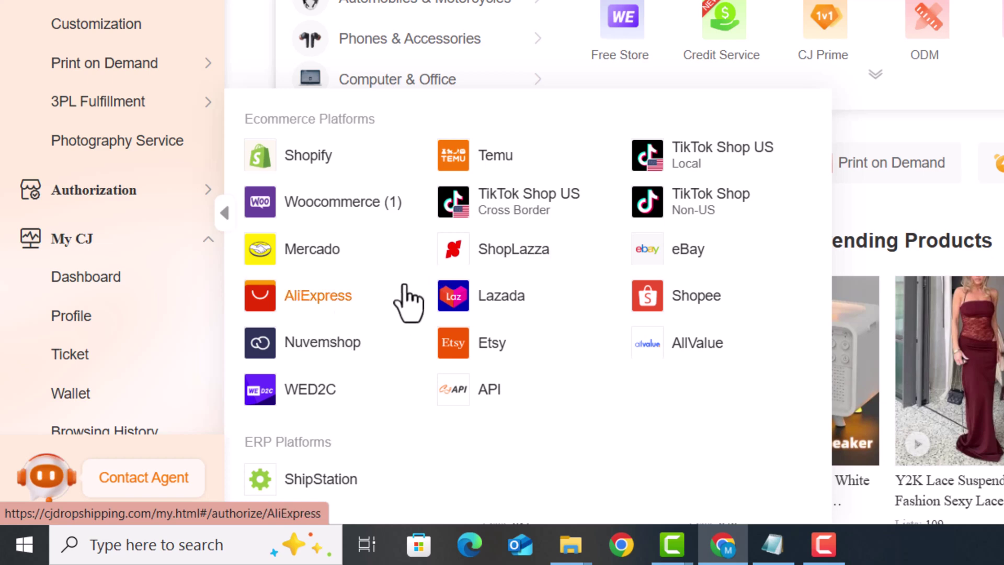
pyautogui.scroll(-2, 405, 286)
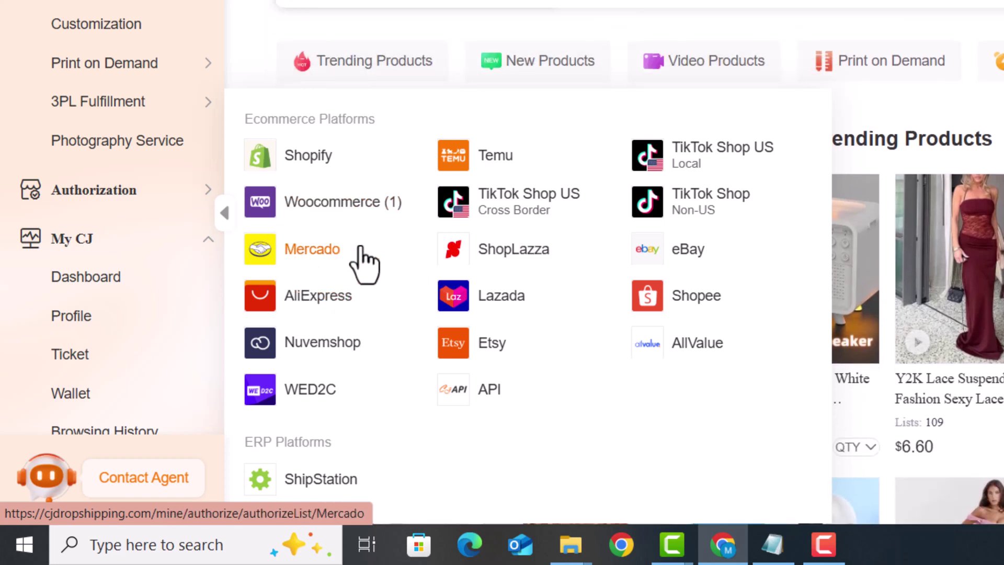
pyautogui.scroll(4, 359, 248)
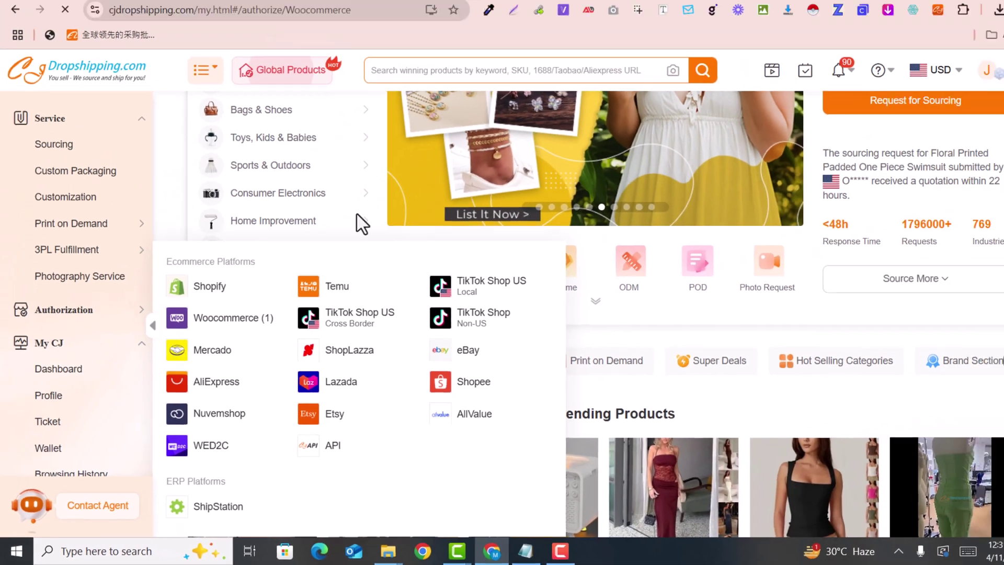
pyautogui.click(326, 207)
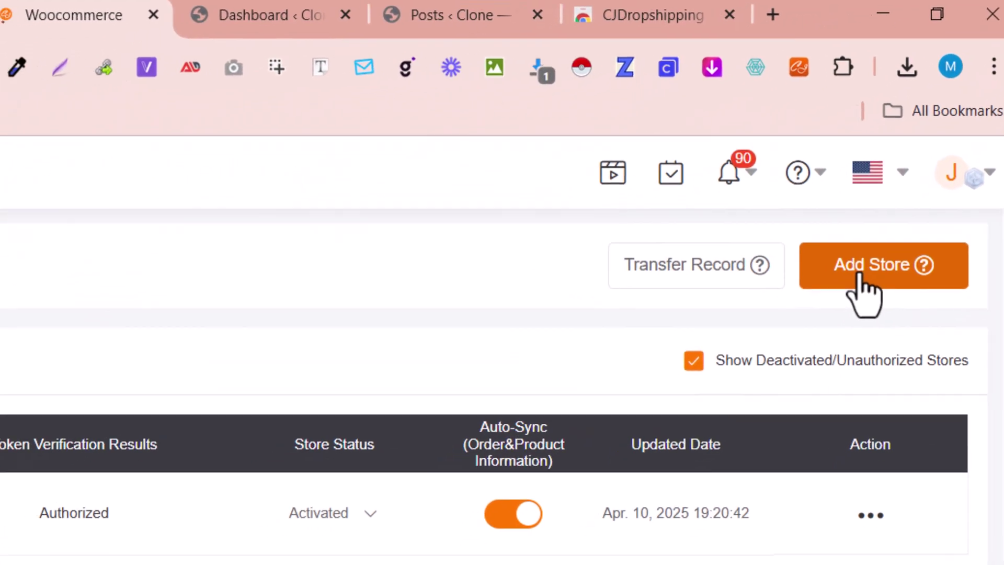
pyautogui.click(837, 293)
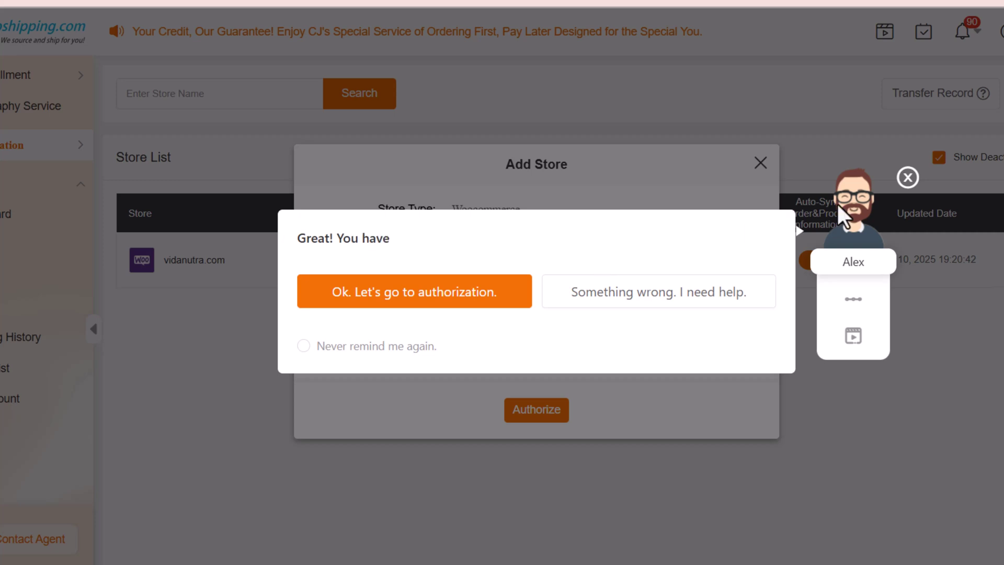
pyautogui.click(906, 184)
pyautogui.click(585, 244)
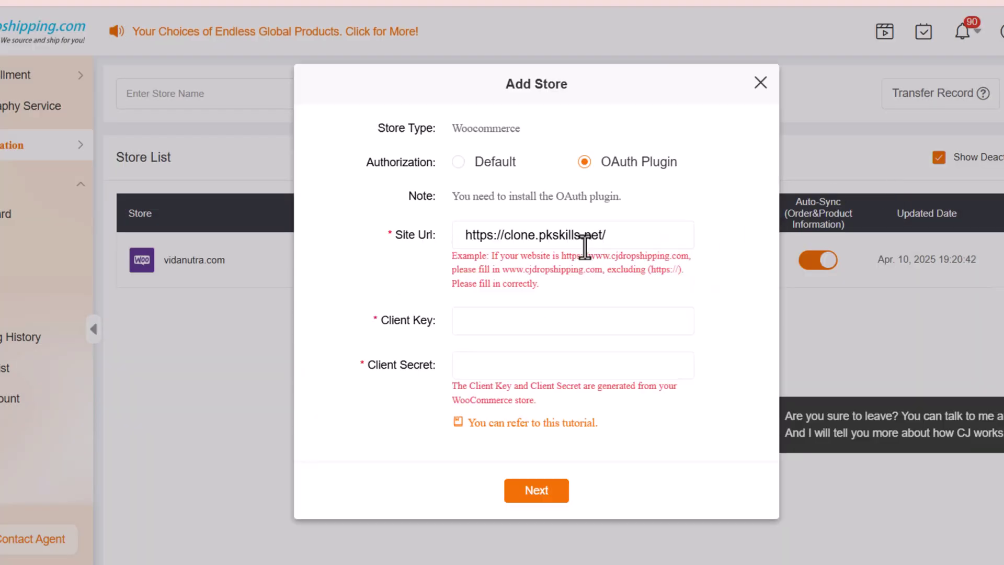
pyautogui.click(460, 162)
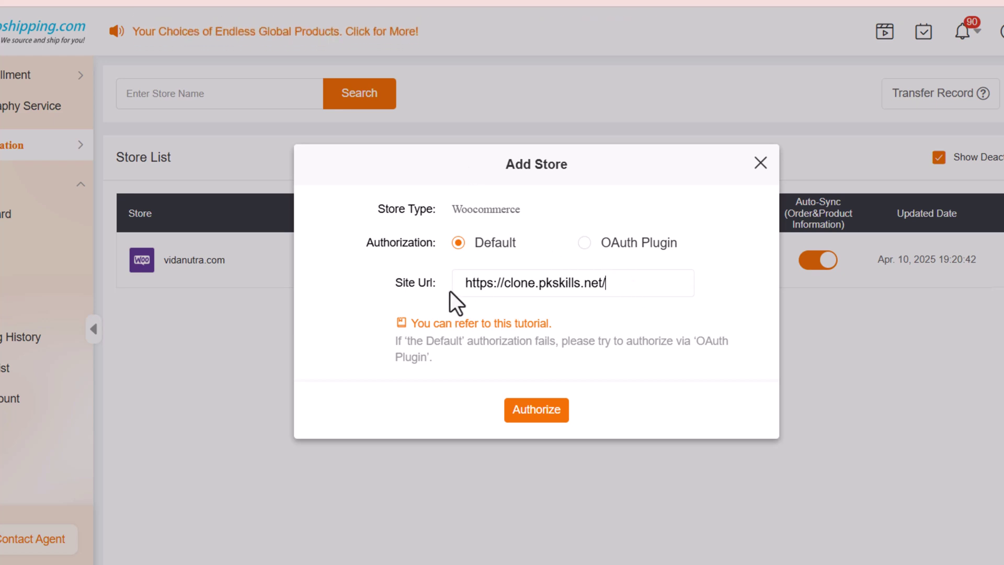
pyautogui.click(538, 415)
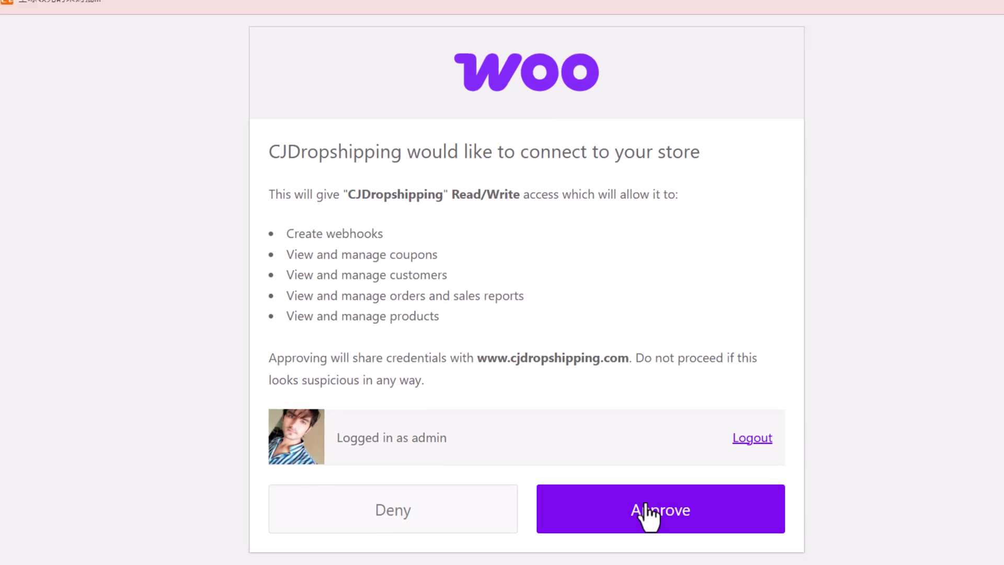
# Step: Approve CJDropshipping's Read/Write access to the WooCommerce store and look over the order and service sections on the resulting page
pyautogui.click(645, 511)
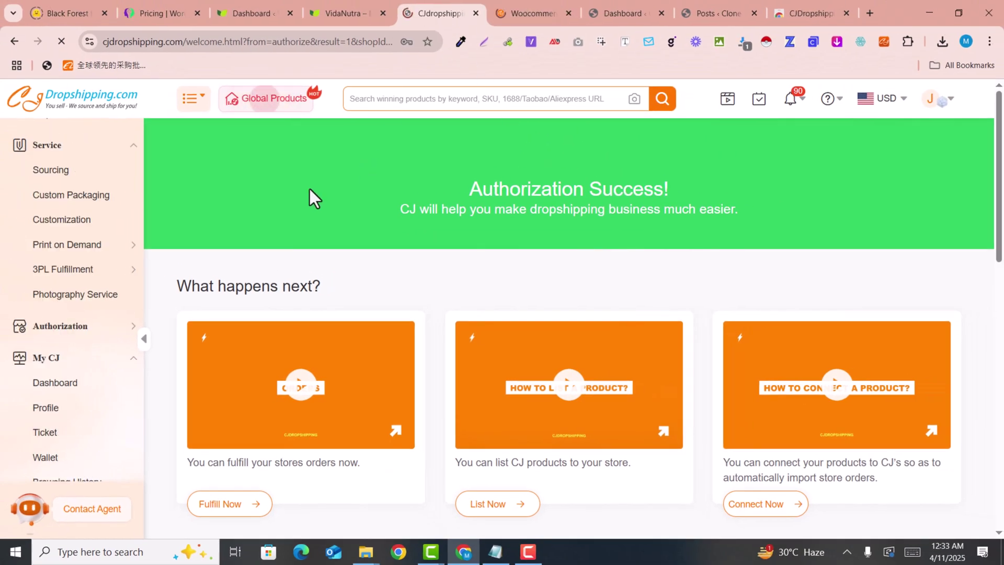
pyautogui.scroll(5, 34, 204)
pyautogui.scroll(-1, 42, 236)
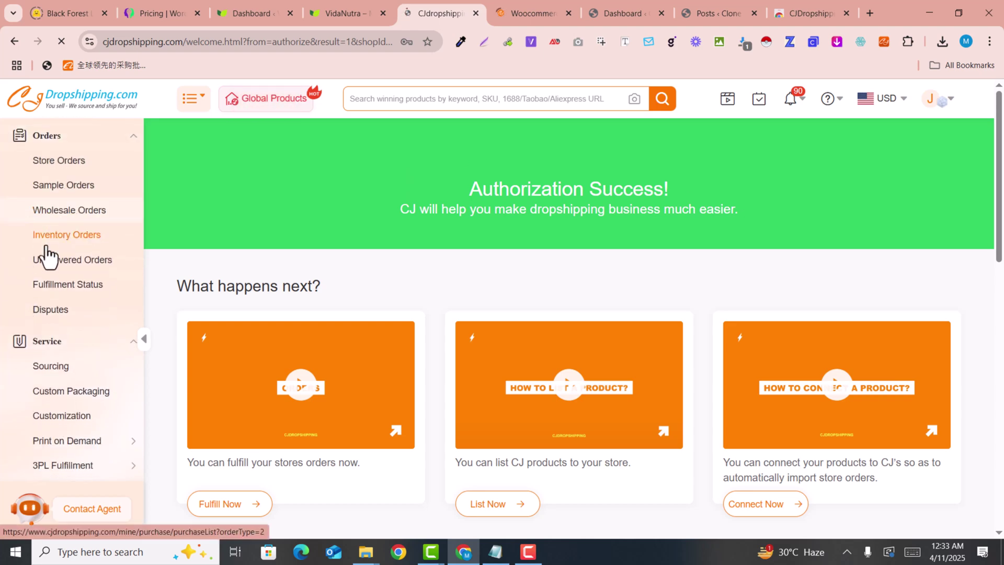
pyautogui.scroll(4, 87, 313)
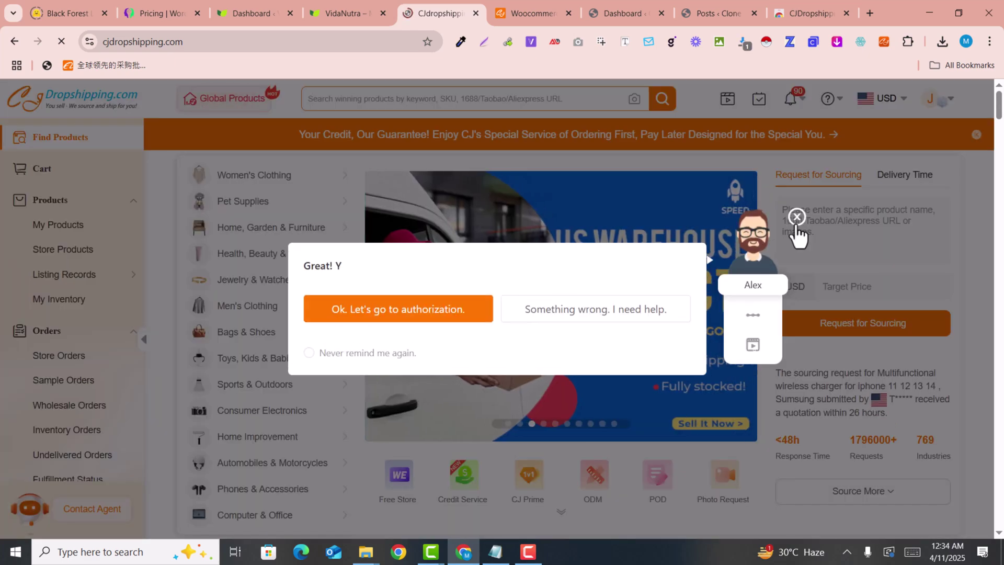
# Step: Dismiss the assistant pop-up on the CJdropshipping home page and open the product categories page in the Clone site's WordPress dashboard
pyautogui.click(798, 218)
pyautogui.moveTo(269, 341)
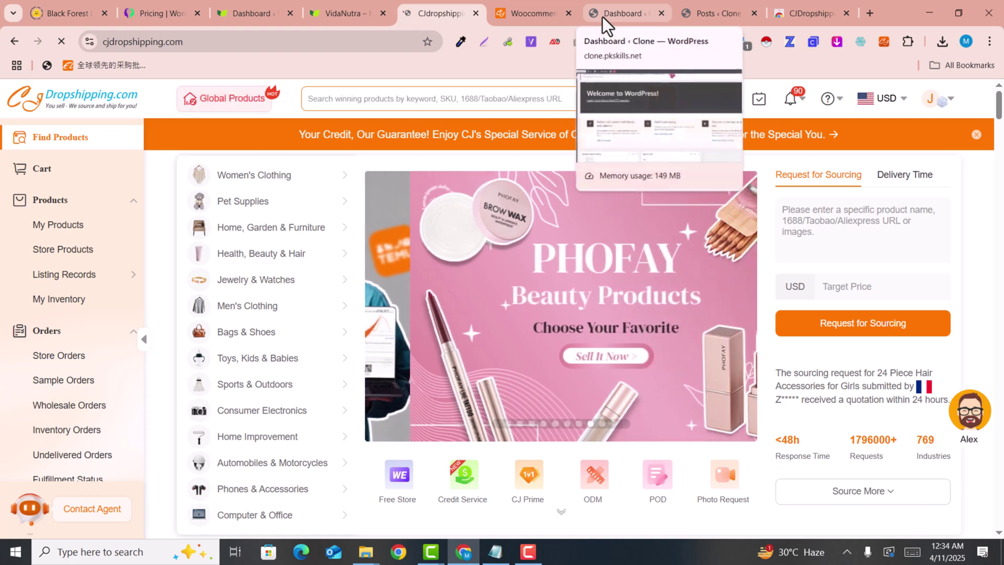
pyautogui.click(603, 17)
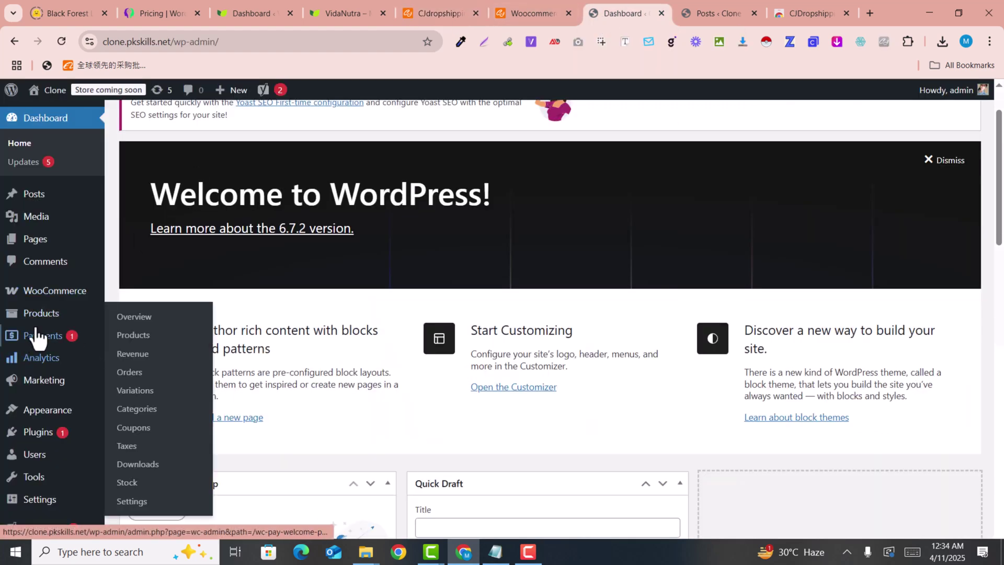
pyautogui.moveTo(42, 318)
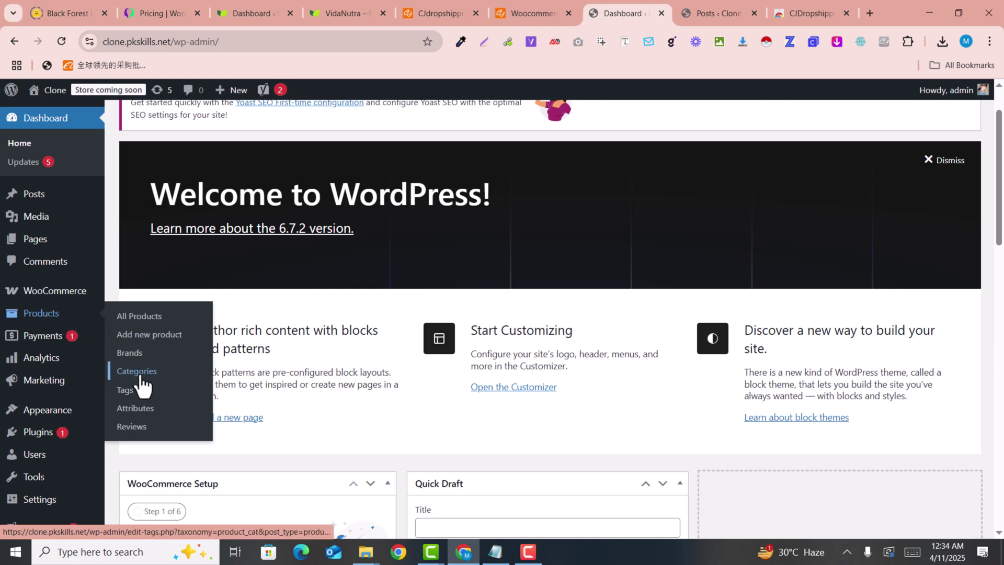
# Step: Return to the CJdropshipping home page, dismiss its pop-ups, and select the Briefcases subcategory name under Men's Luggage & Bags in Bags & Shoes
pyautogui.click(512, 2)
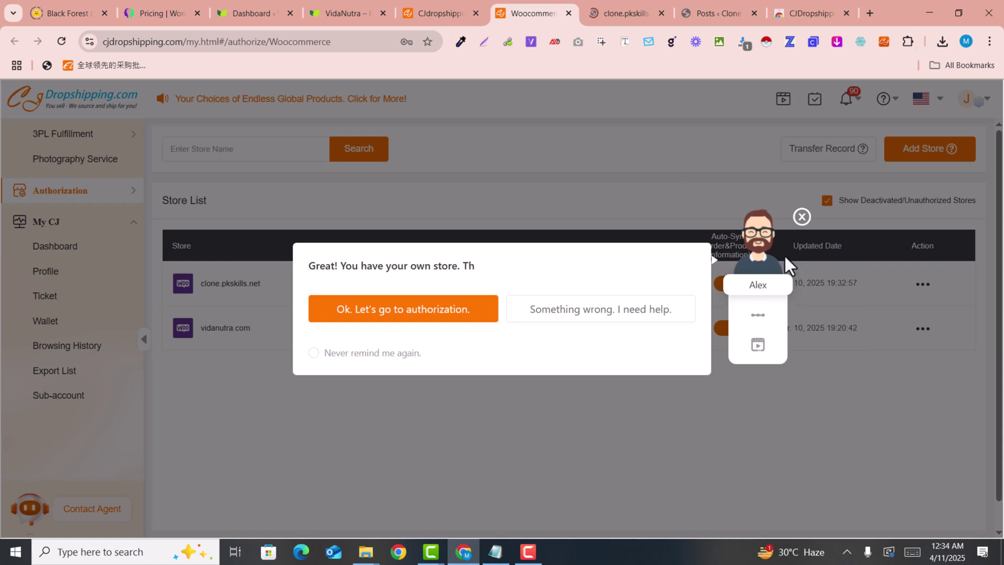
pyautogui.click(432, 2)
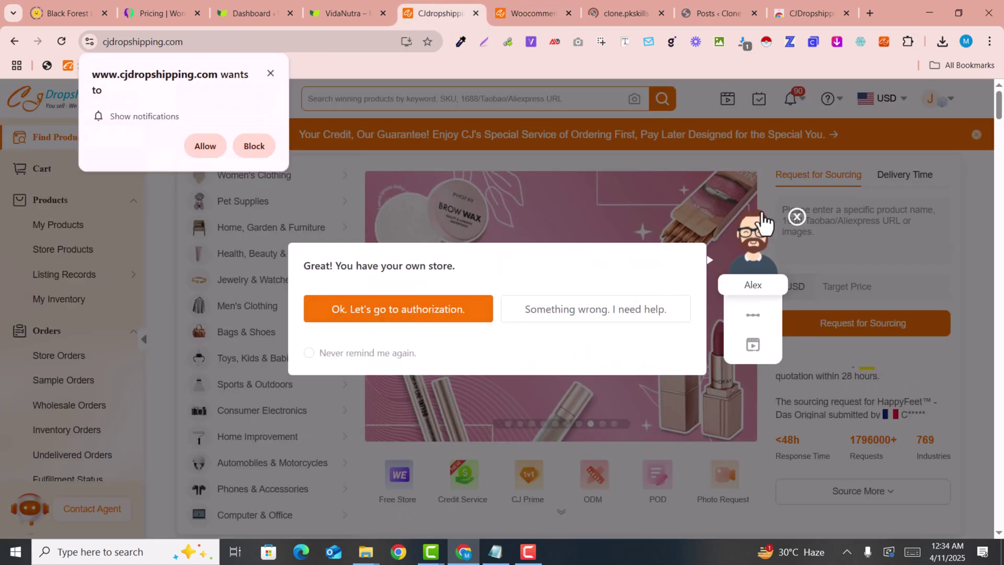
pyautogui.click(797, 217)
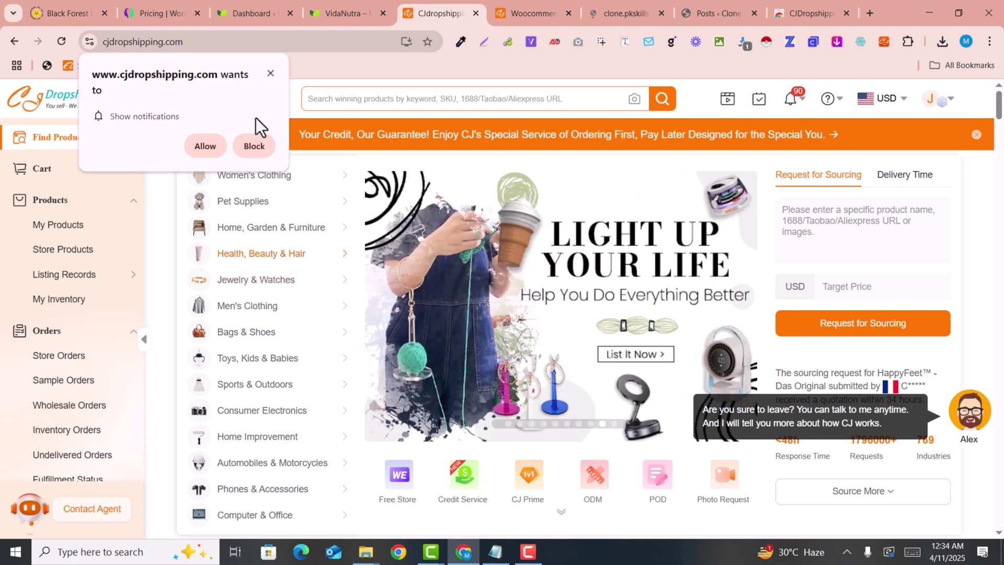
pyautogui.click(270, 74)
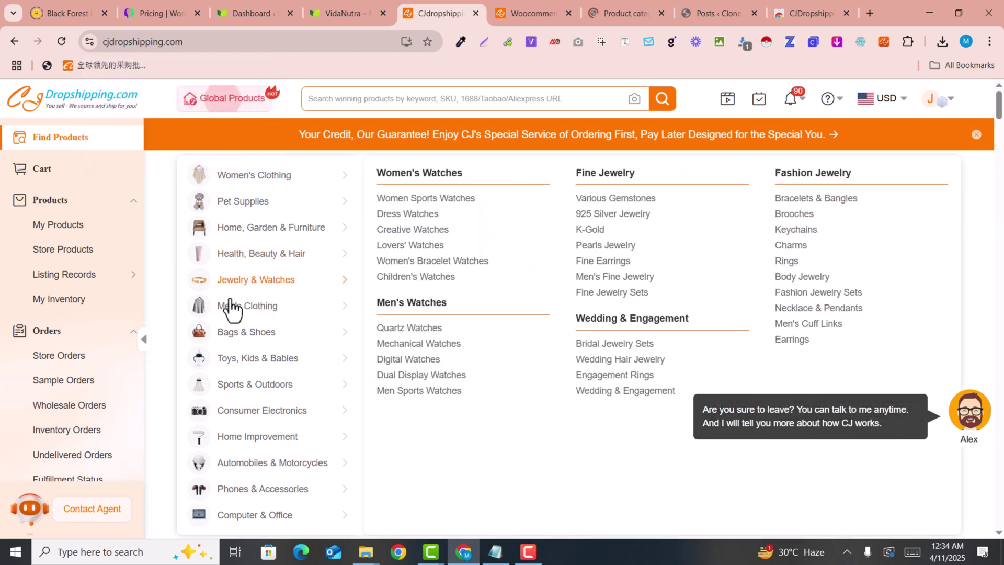
pyautogui.moveTo(230, 306)
pyautogui.moveTo(226, 336)
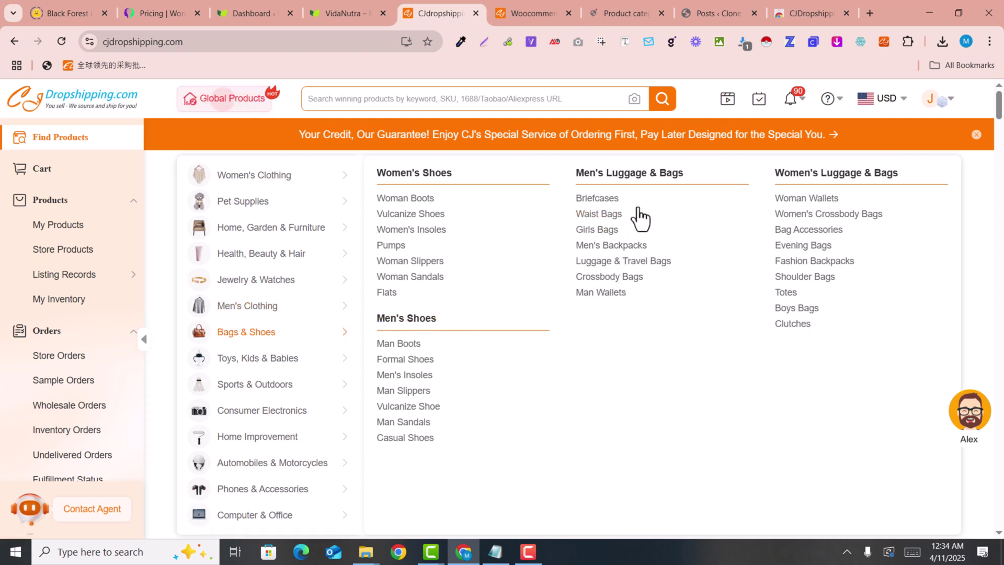
pyautogui.moveTo(621, 198); pyautogui.dragTo(574, 202)
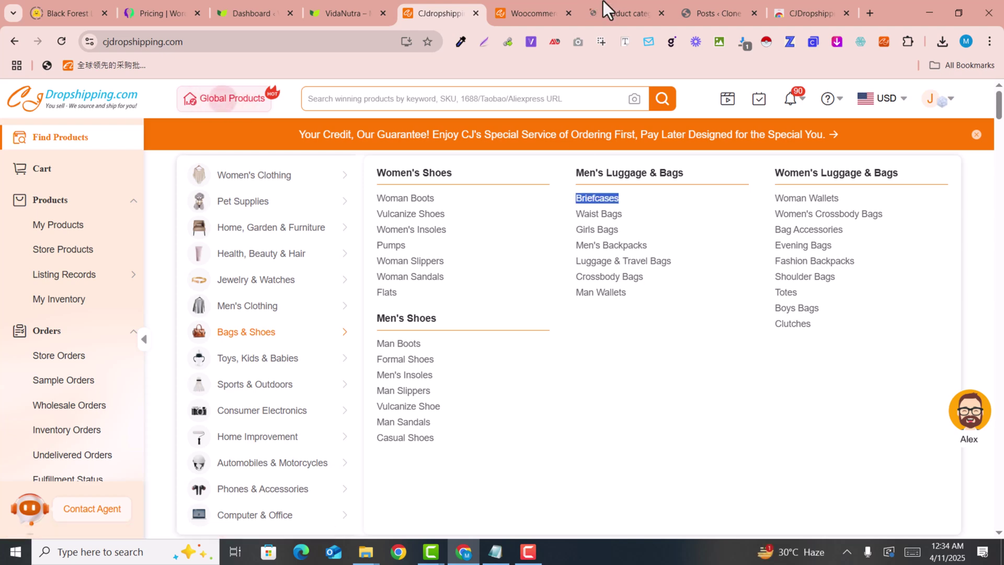
# Step: Switch to the Clone site's product categories and add a category named Bags and Shoes
pyautogui.click(606, 13)
pyautogui.moveTo(606, 13); pyautogui.dragTo(491, 8)
pyautogui.click(177, 308)
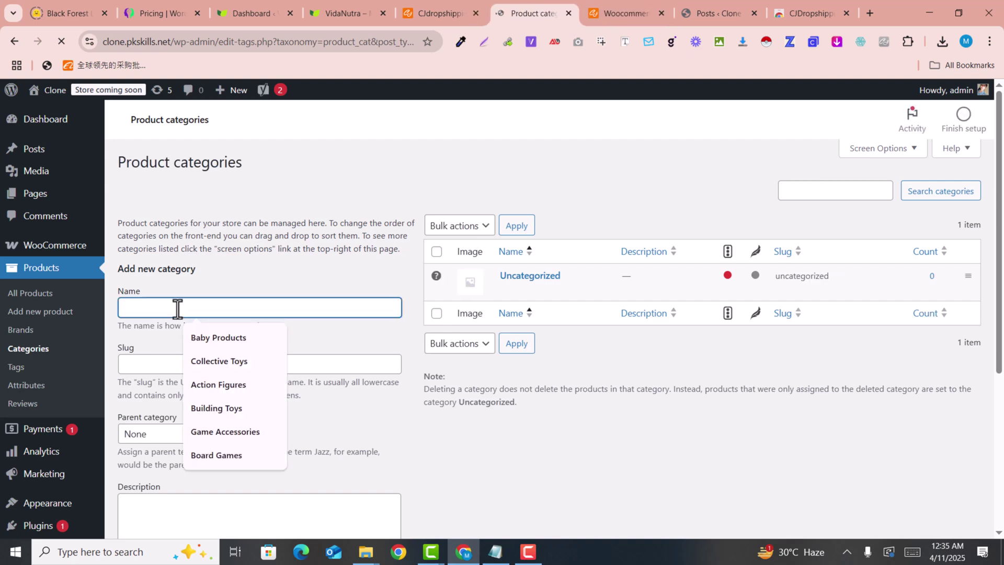
pyautogui.write('Bags and Shoes')
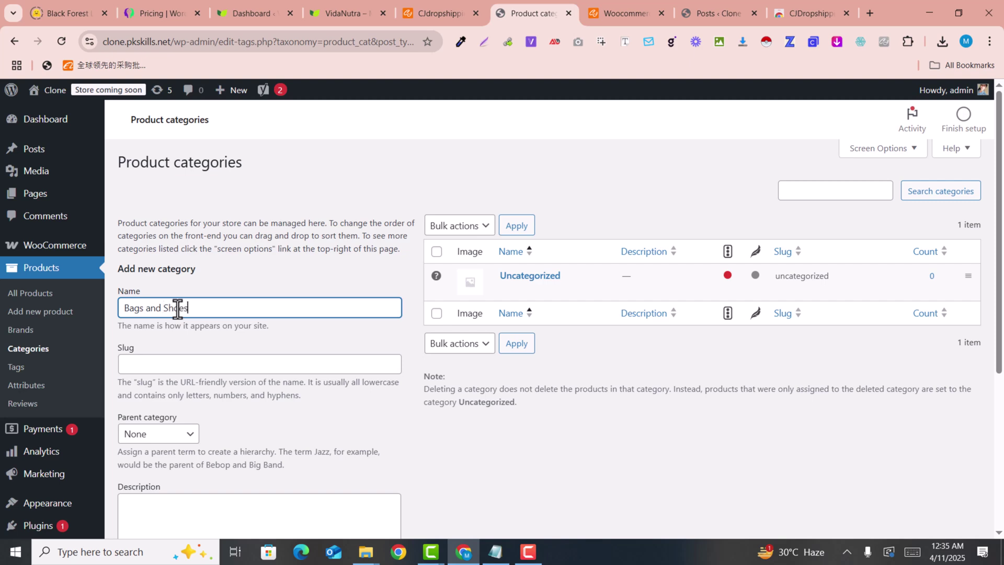
pyautogui.scroll(-5, 185, 345)
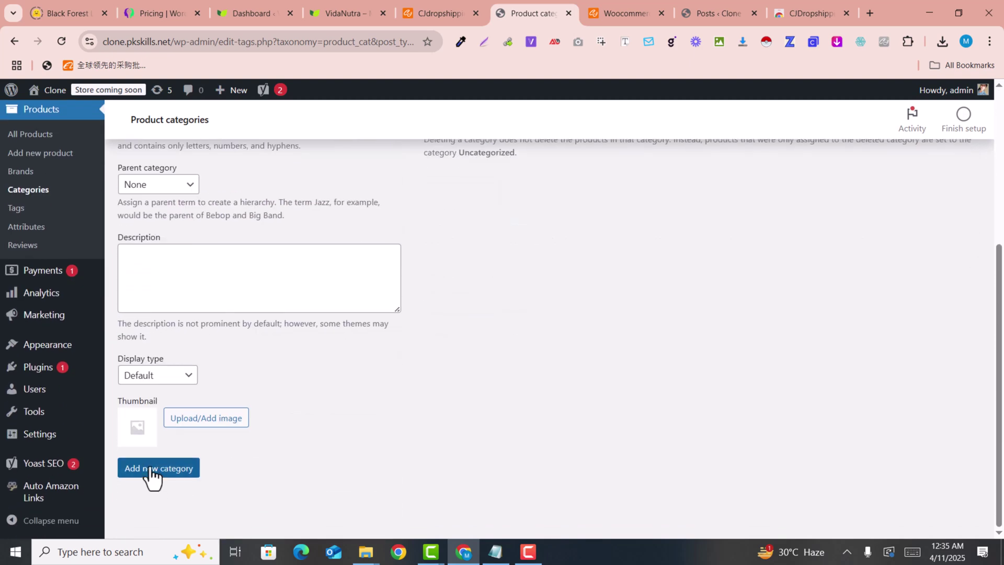
pyautogui.click(150, 474)
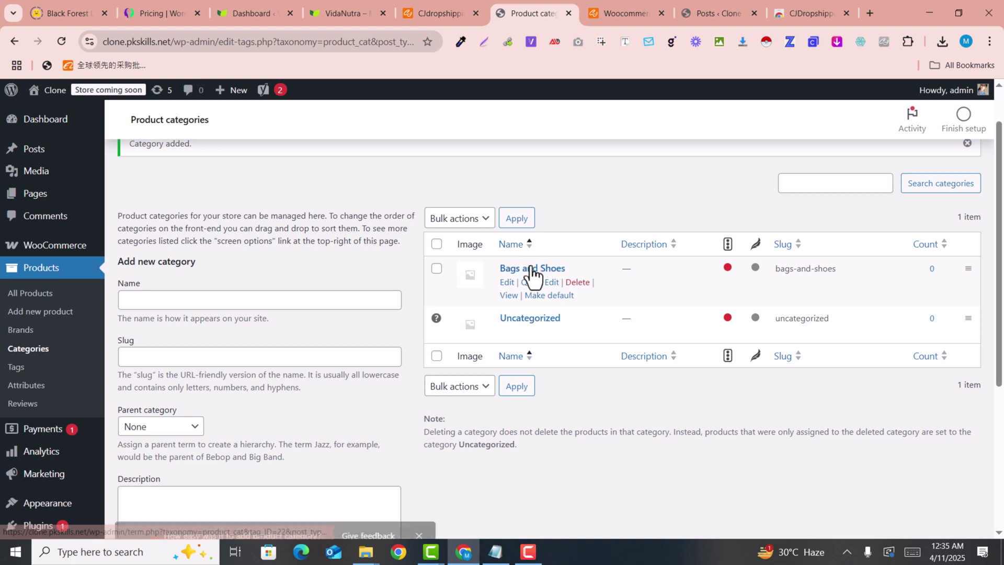
# Step: Add a product category named Mens Bags with Bags and Shoes as its parent category
pyautogui.click(162, 306)
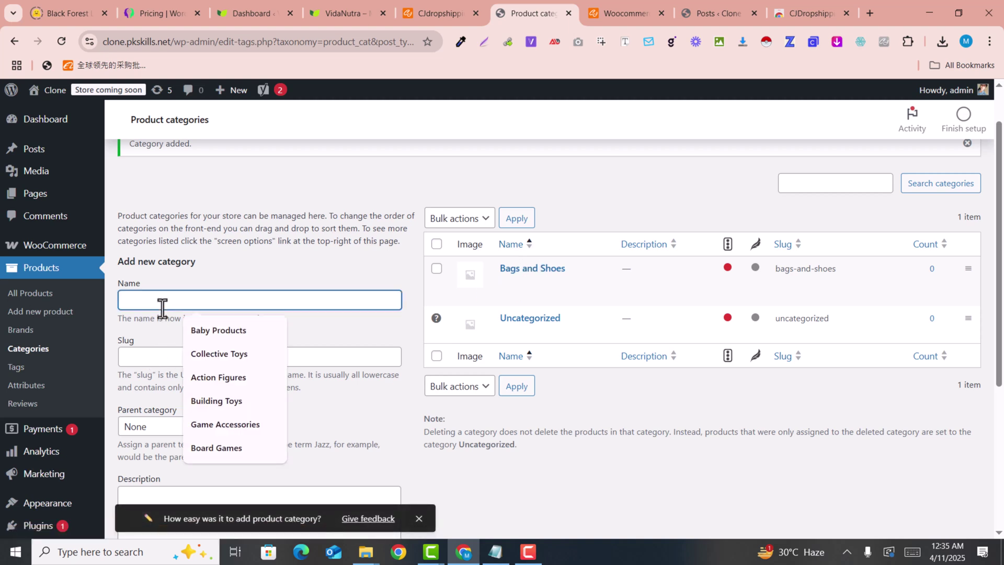
pyautogui.write('Mens Bags')
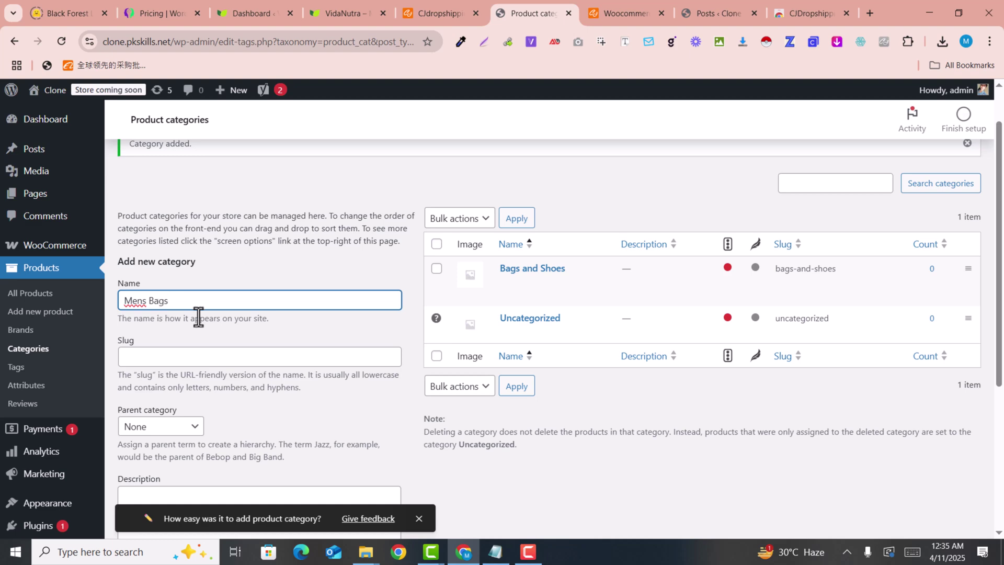
pyautogui.scroll(-1, 198, 316)
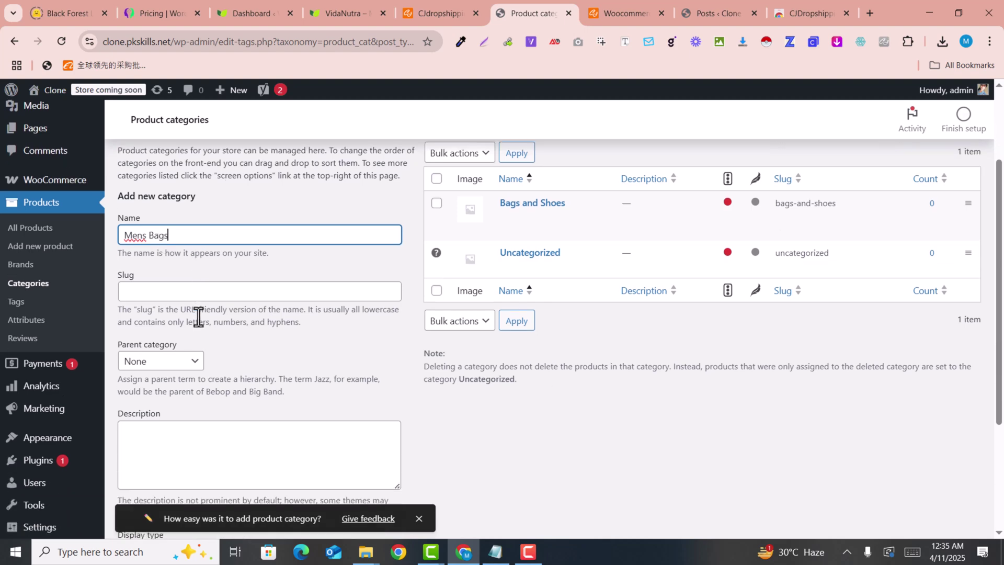
pyautogui.click(161, 367)
pyautogui.click(162, 400)
pyautogui.scroll(-2, 310, 345)
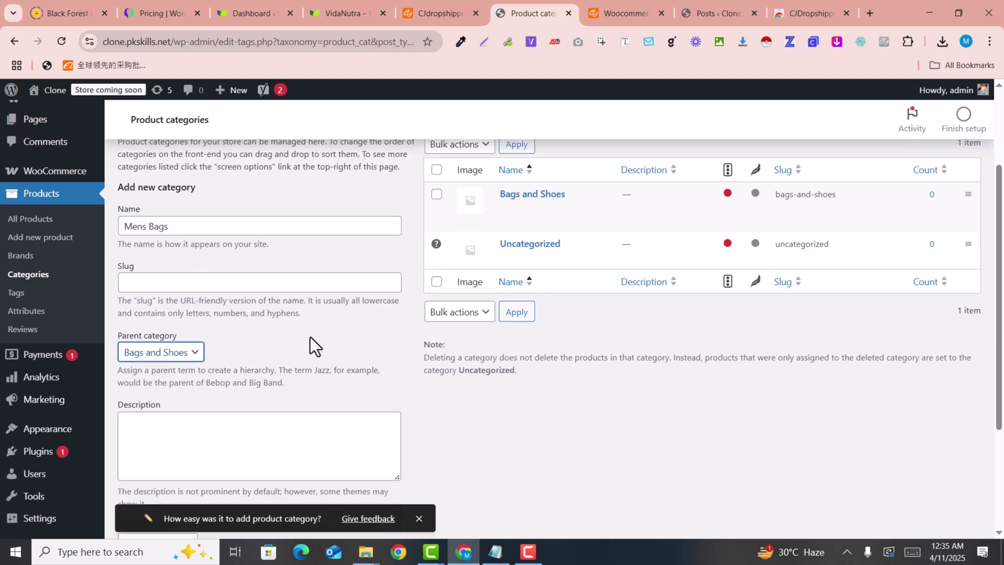
pyautogui.scroll(-1, 196, 473)
pyautogui.click(164, 473)
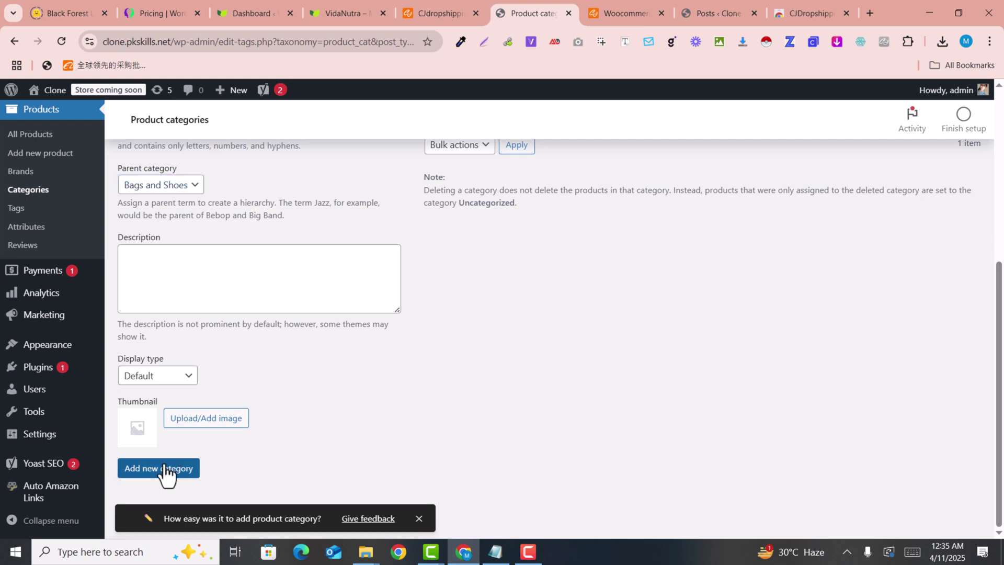
pyautogui.scroll(2, 370, 299)
pyautogui.scroll(1, 370, 299)
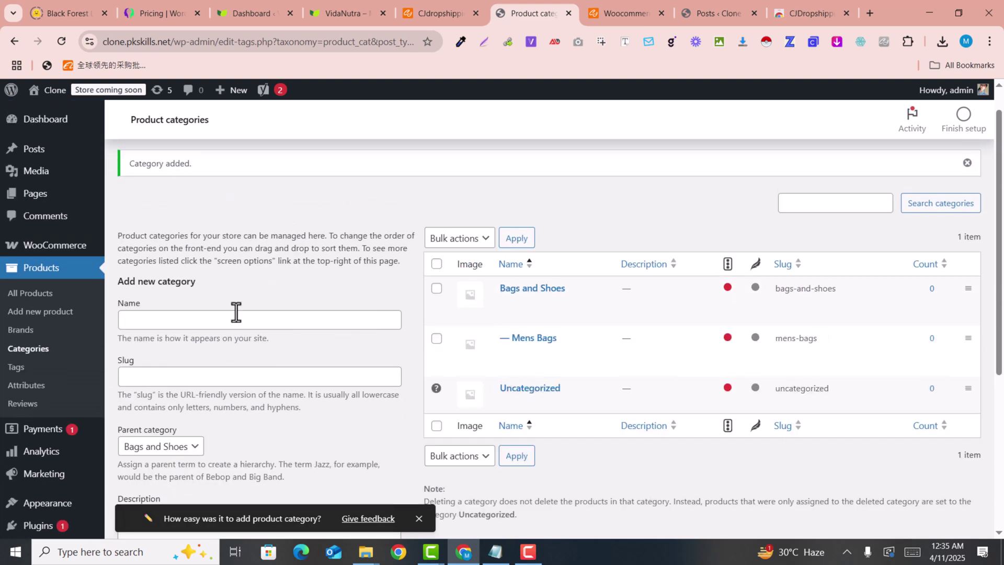
# Step: Add a product category named Briefcases under the parent Bags and Shoes, consulting CJdropshipping's Bags & Shoes subcategories before saving
pyautogui.click(151, 320)
pyautogui.write('Briefcases')
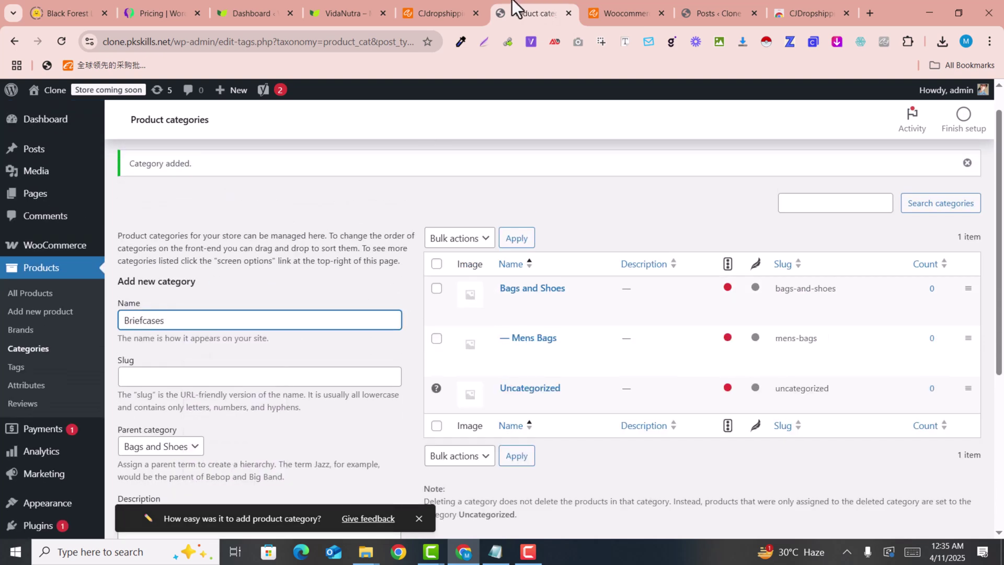
pyautogui.click(475, 1)
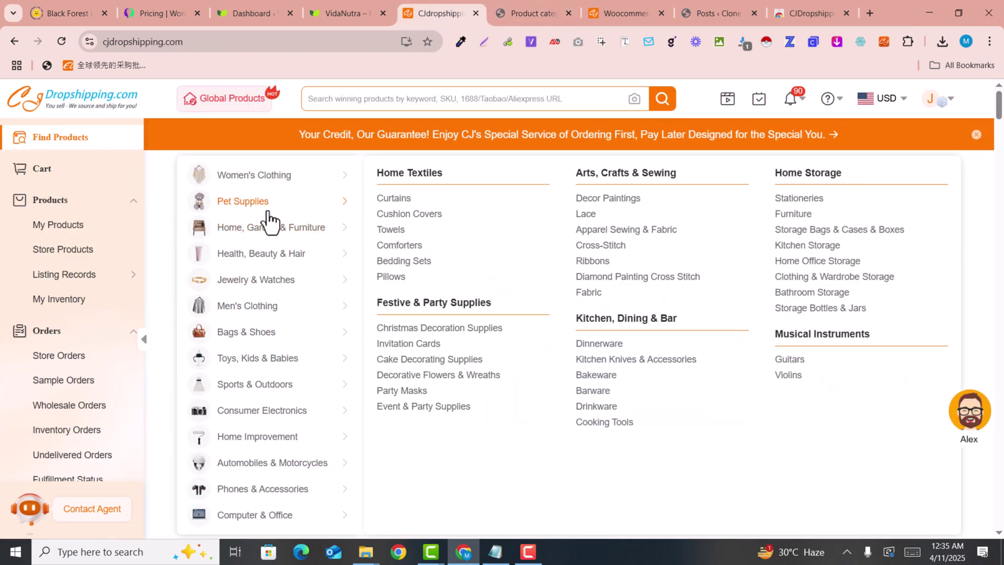
pyautogui.moveTo(257, 334)
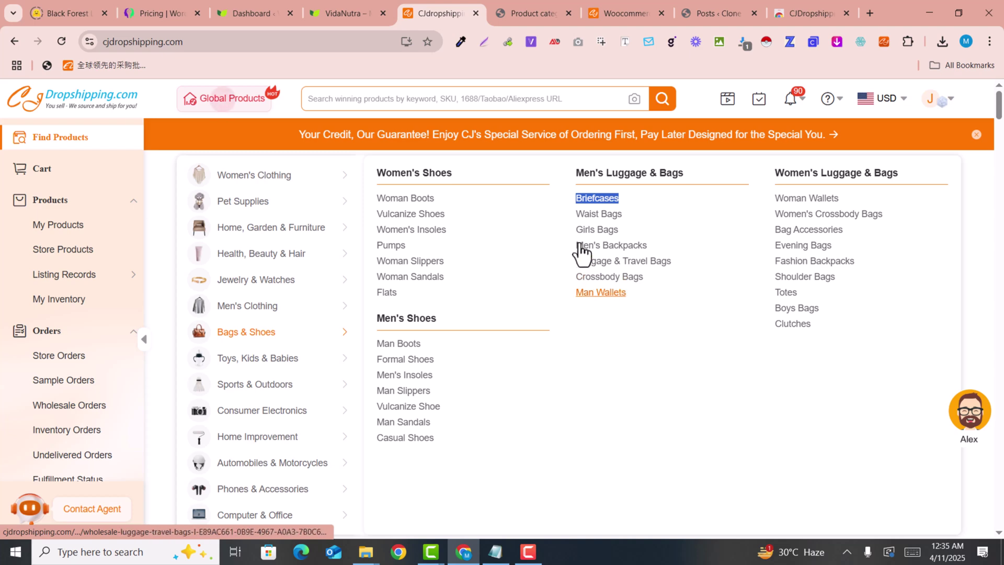
pyautogui.click(528, 1)
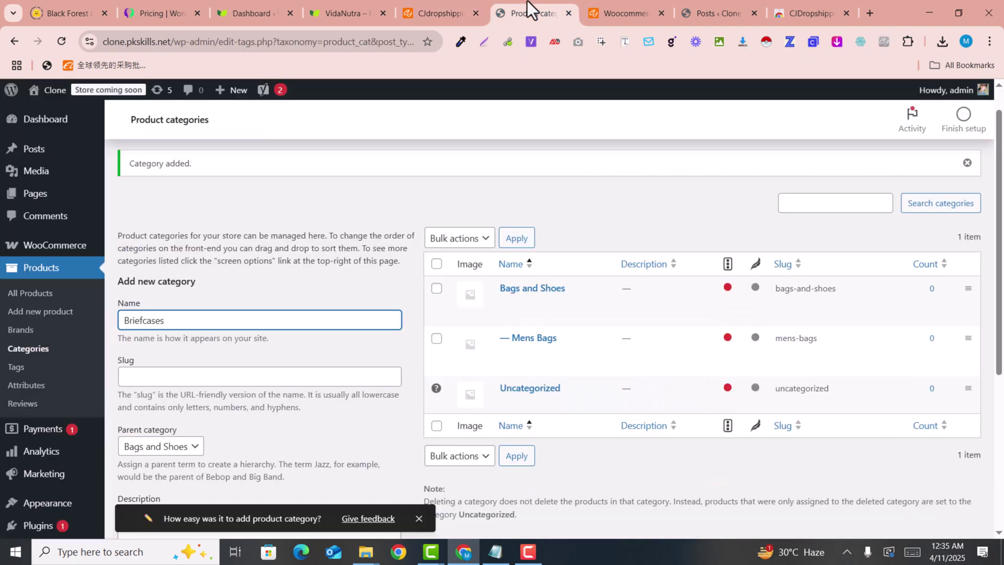
pyautogui.scroll(-3, 575, 241)
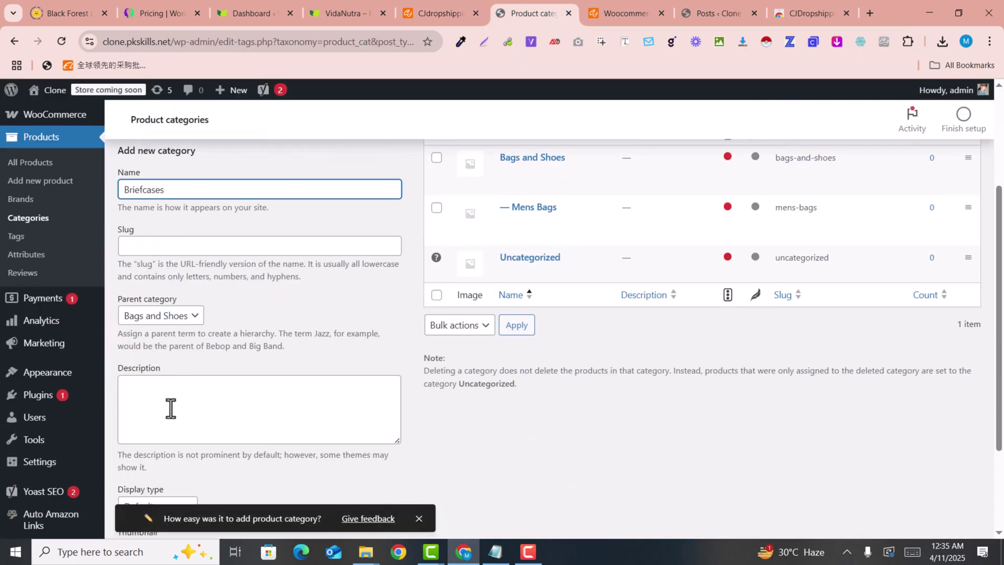
pyautogui.scroll(-3, 170, 407)
pyautogui.click(160, 464)
pyautogui.scroll(2, 467, 338)
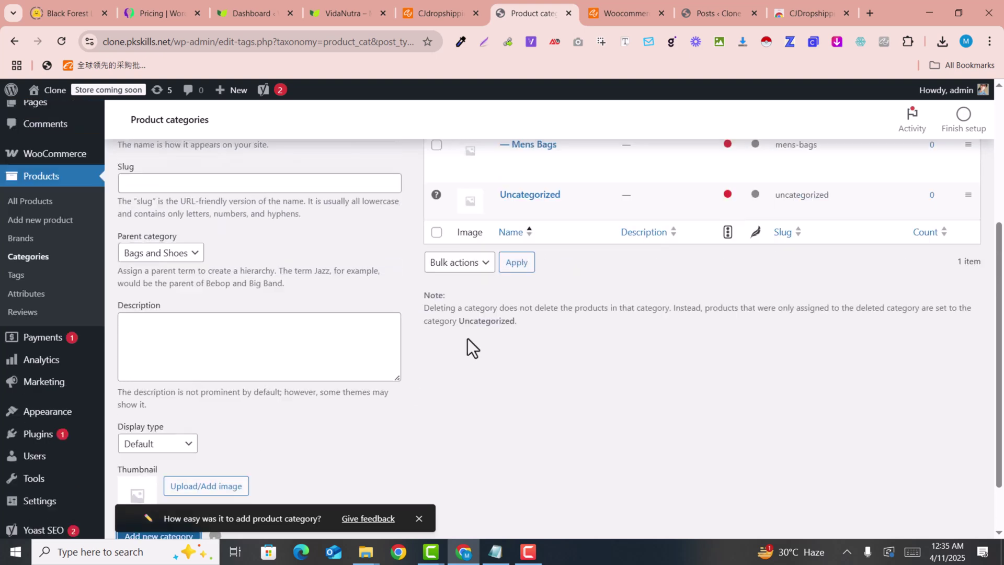
pyautogui.scroll(3, 468, 338)
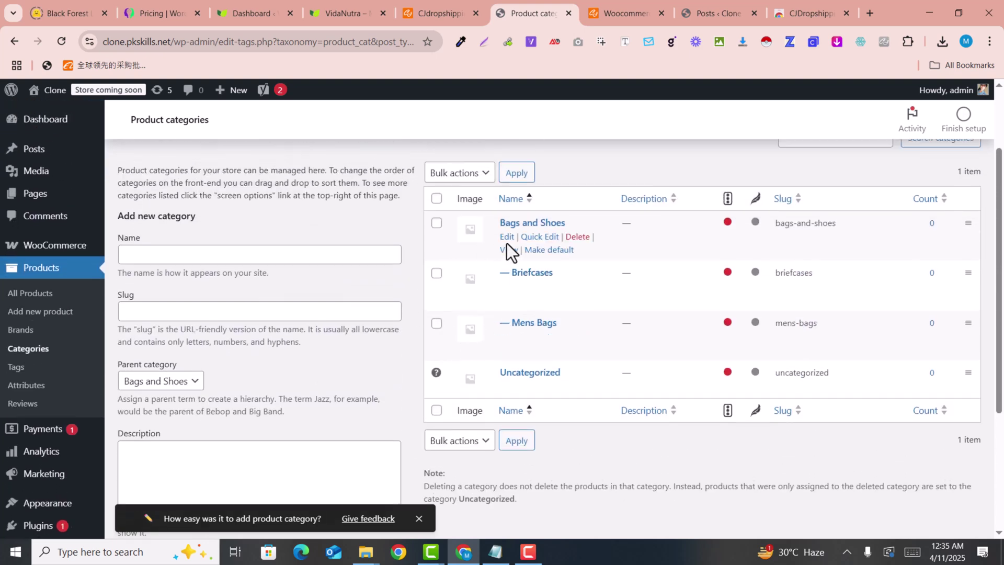
# Step: Look through the parent category options for a new category and choose Bags and Shoes again
pyautogui.scroll(-3, 537, 314)
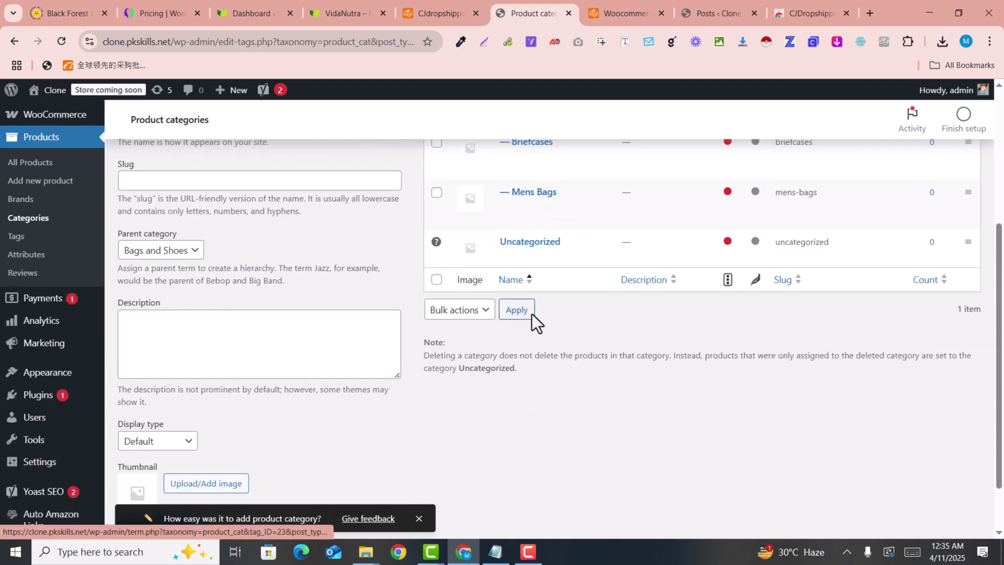
pyautogui.click(168, 265)
pyautogui.click(157, 287)
pyautogui.scroll(4, 651, 285)
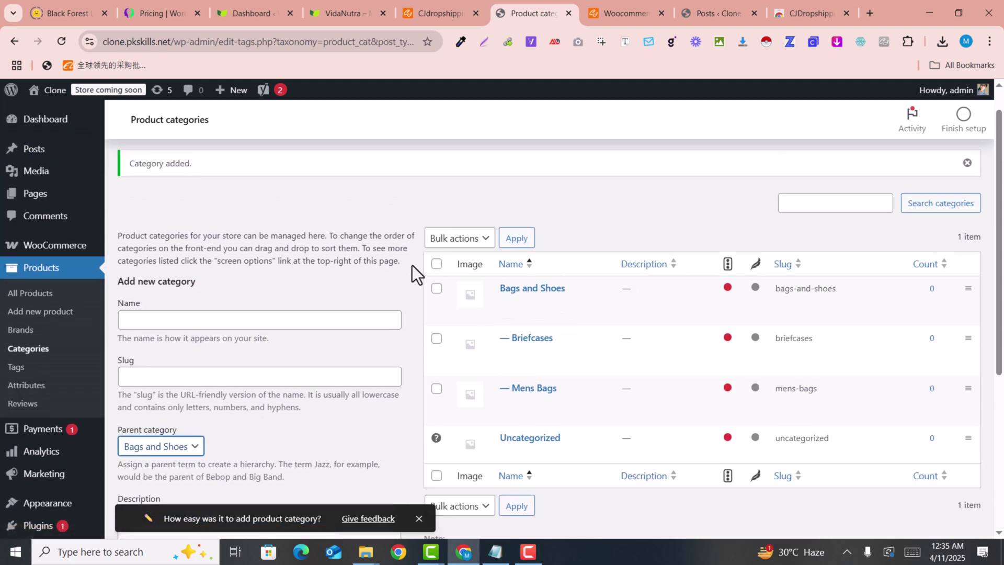
# Step: Switch to the VidaNutra site's product categories and examine how its bags and shoes categories and subcategories are structured
pyautogui.moveTo(698, 9)
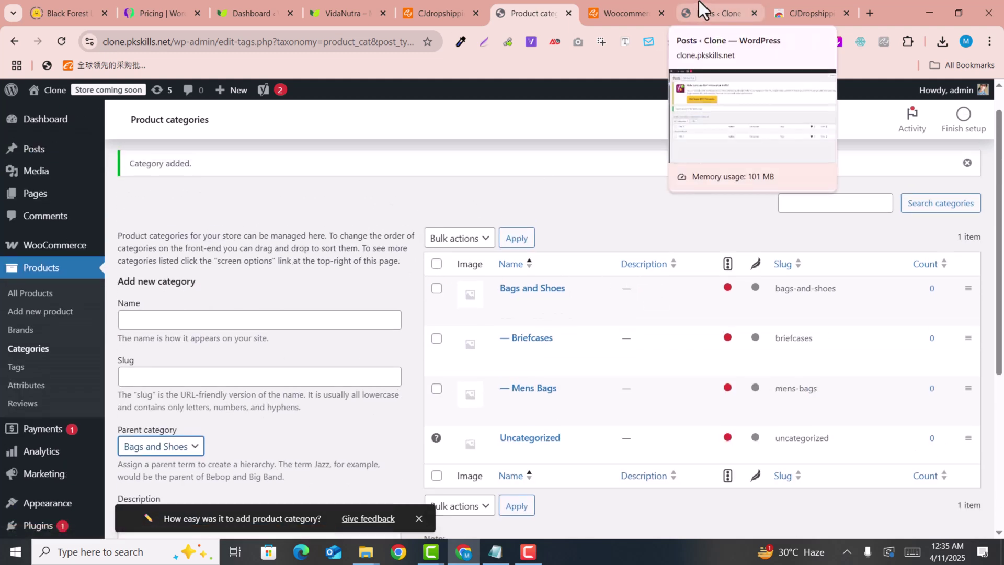
pyautogui.click(251, 13)
pyautogui.scroll(-3, 529, 209)
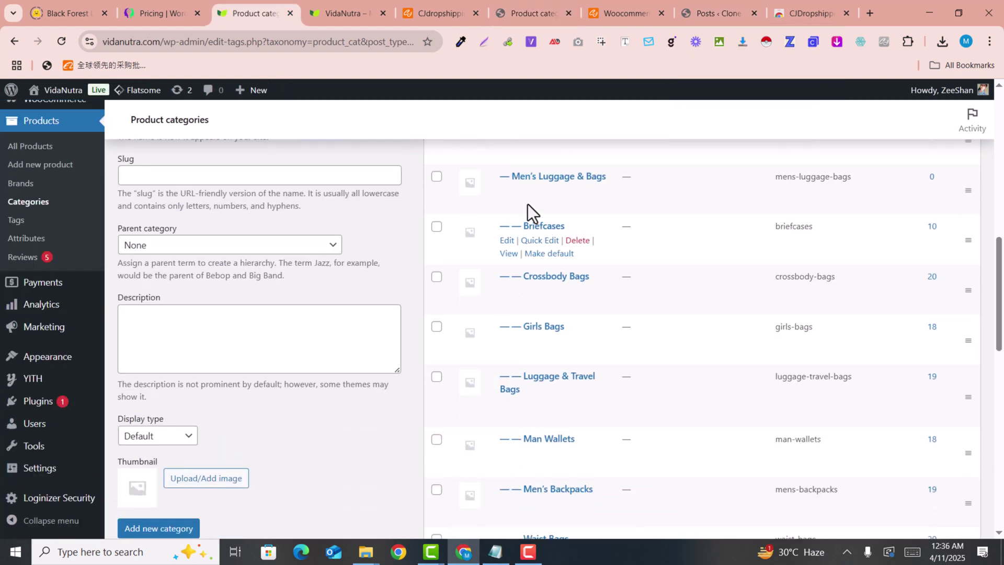
pyautogui.scroll(-15, 718, 269)
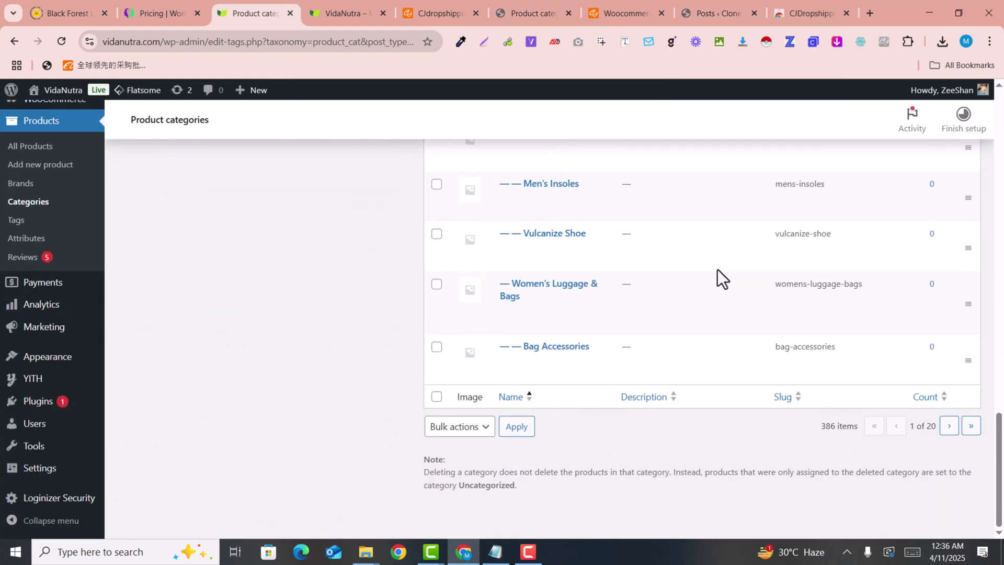
pyautogui.scroll(15, 717, 269)
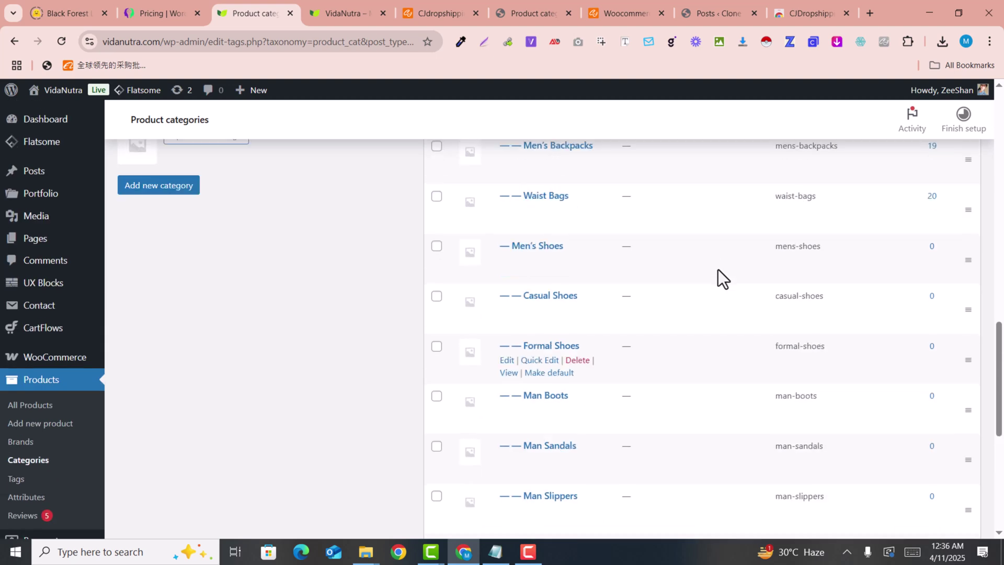
# Step: Review the bag and shoe subcategories under Bags & Shoes in VidaNutra's product category list, from Men's Luggage & Bags to Women's Luggage & Bags
pyautogui.scroll(-8, 506, 246)
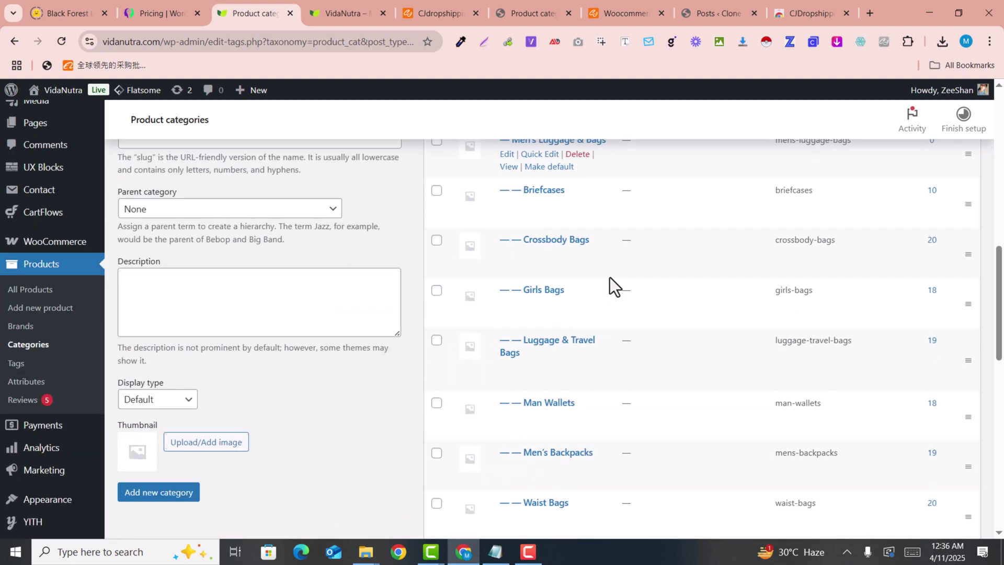
pyautogui.scroll(-4, 757, 308)
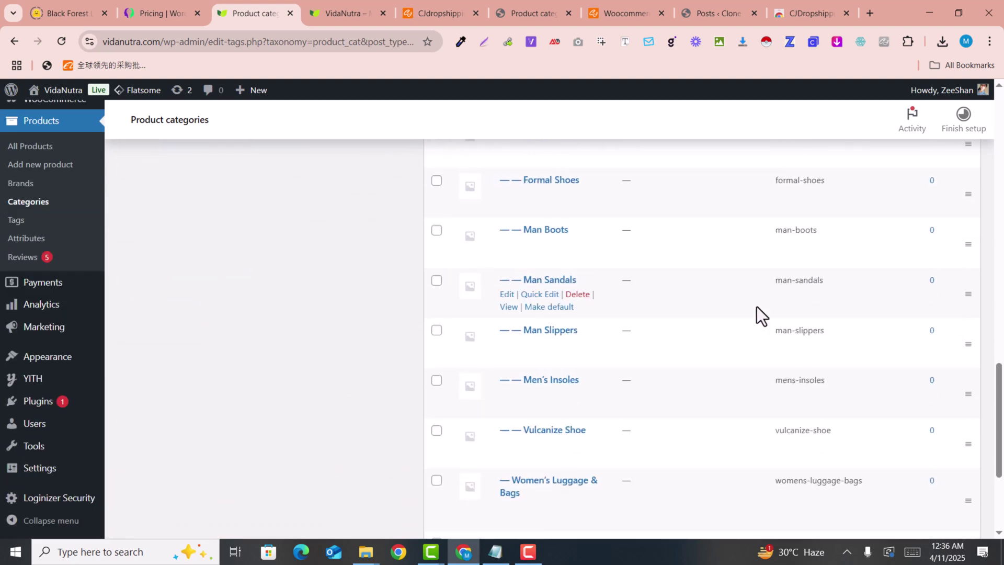
pyautogui.scroll(6, 758, 307)
pyautogui.scroll(6, 623, 287)
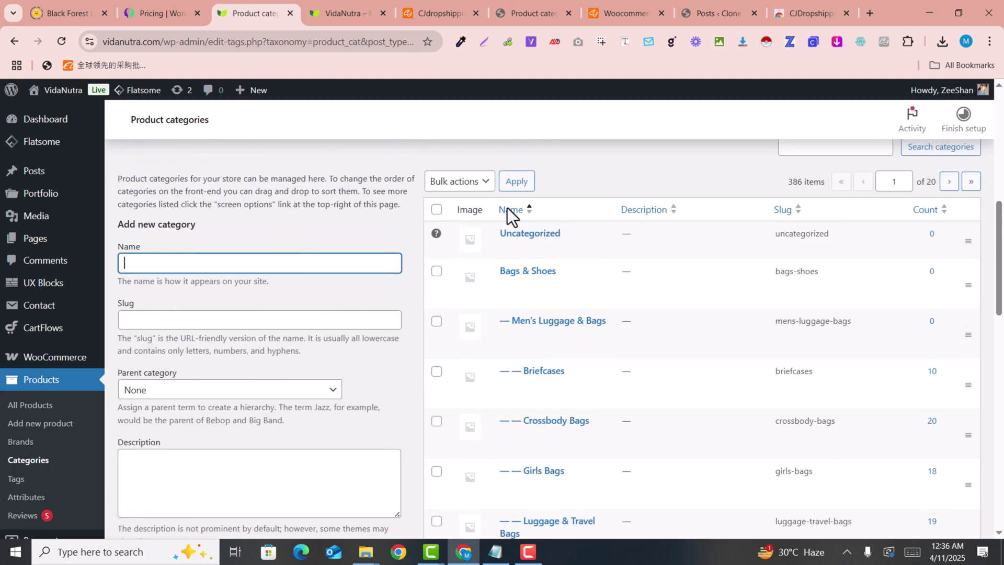
pyautogui.scroll(-7, 532, 271)
pyautogui.scroll(-10, 531, 272)
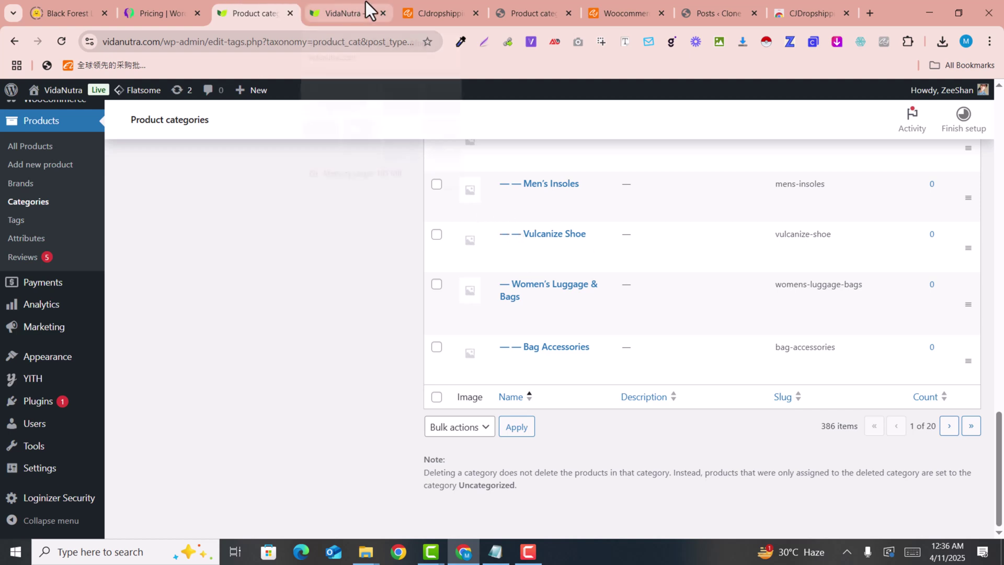
pyautogui.scroll(3, 516, 293)
pyautogui.scroll(3, 515, 301)
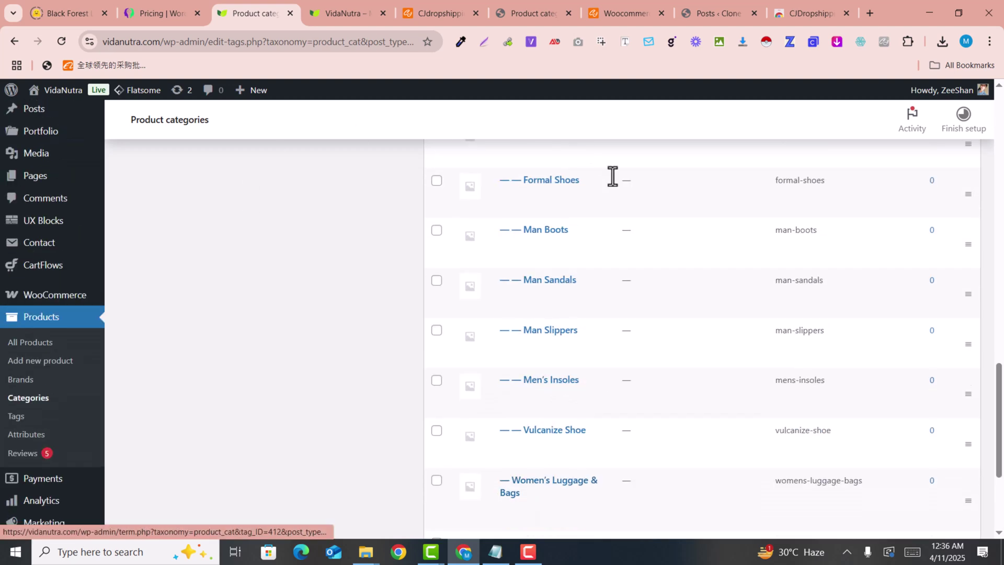
# Step: Switch to CJdropshipping and open the Briefcases product listing under Bags & Shoes, Men's Luggage & Bags
pyautogui.click(428, 3)
pyautogui.scroll(-2, 792, 272)
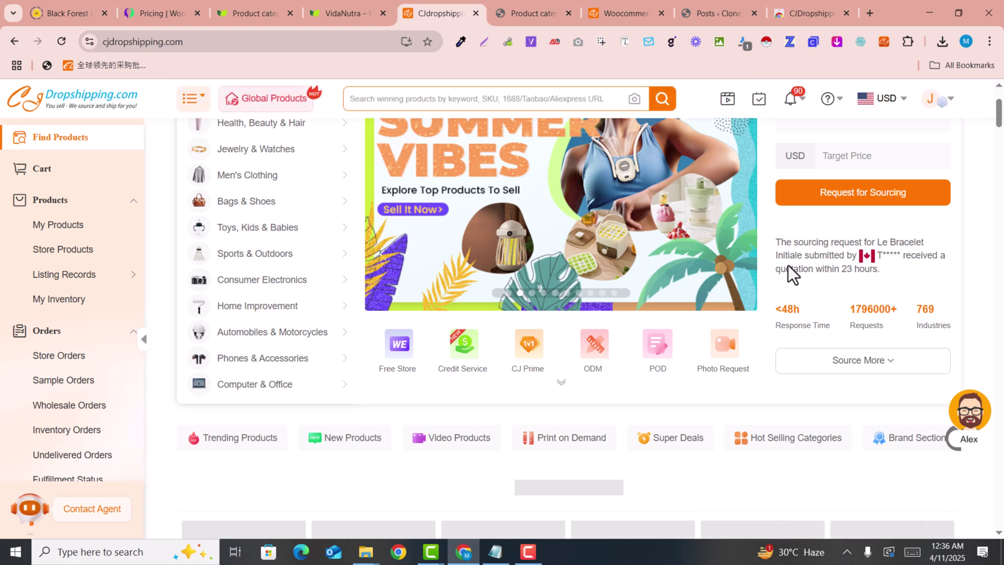
pyautogui.scroll(1, 276, 232)
pyautogui.moveTo(238, 216)
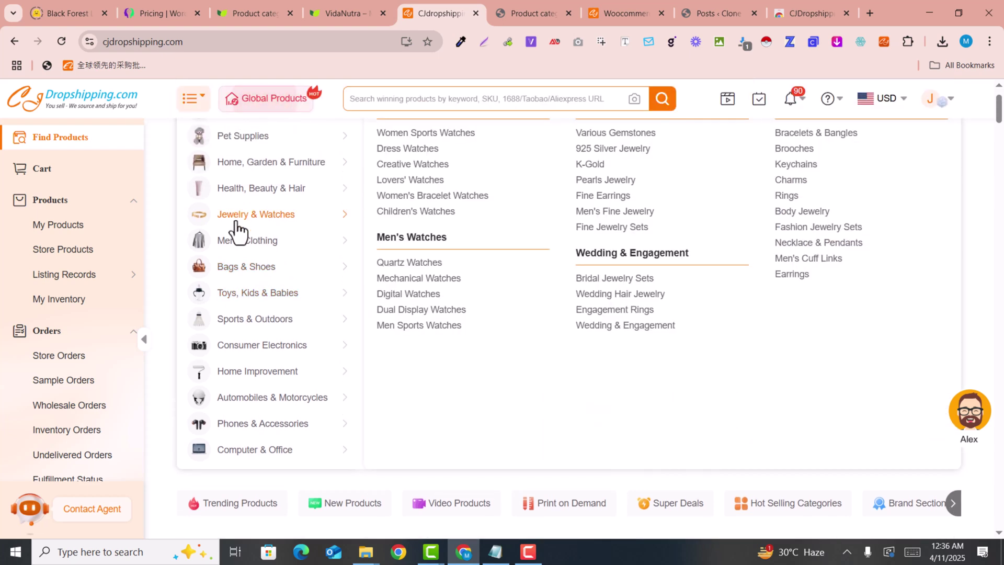
pyautogui.moveTo(241, 267)
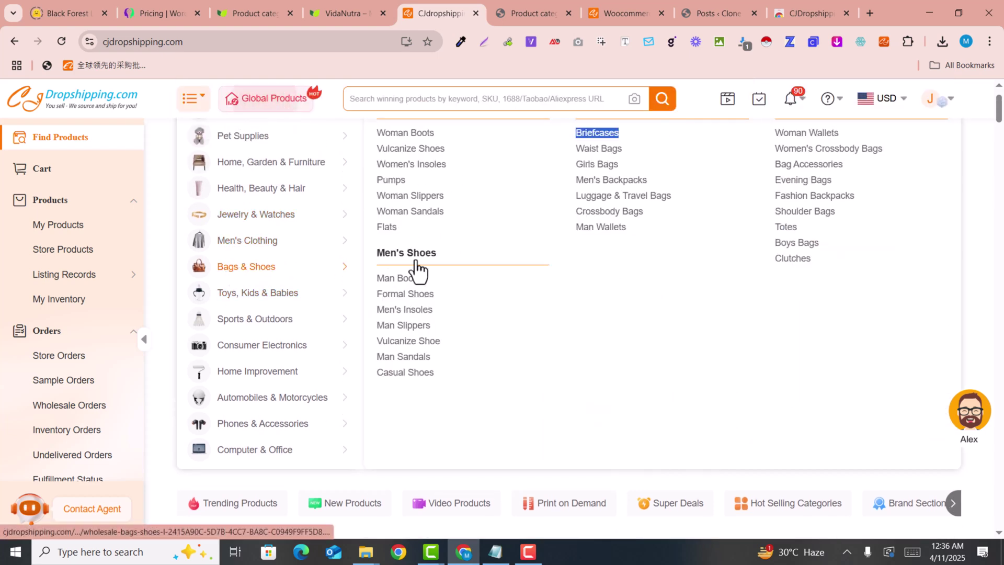
pyautogui.click(597, 134)
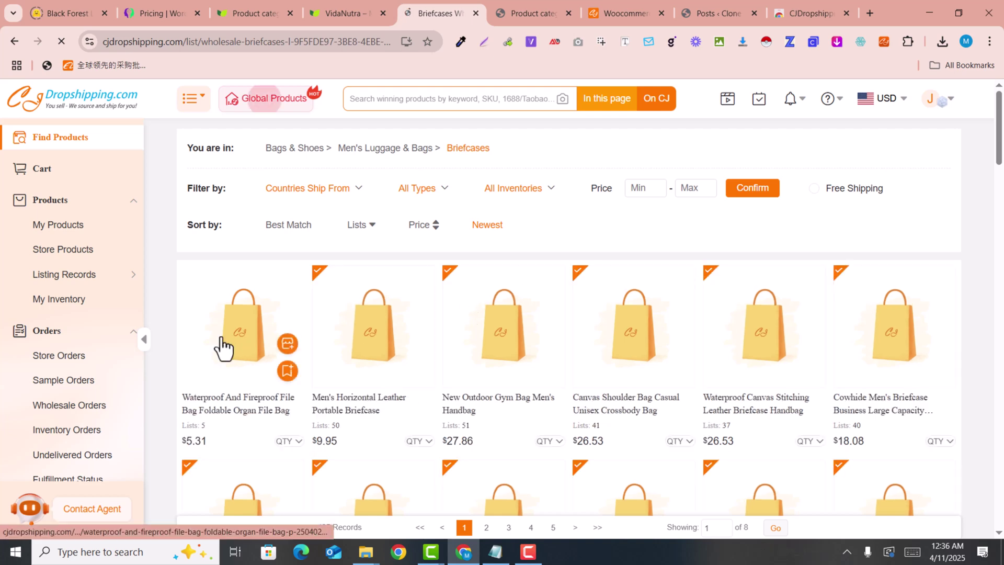
# Step: Browse the briefcases and start a store listing for the Men's Computer Casual Shoulder Messenger Bag
pyautogui.scroll(-2, 543, 328)
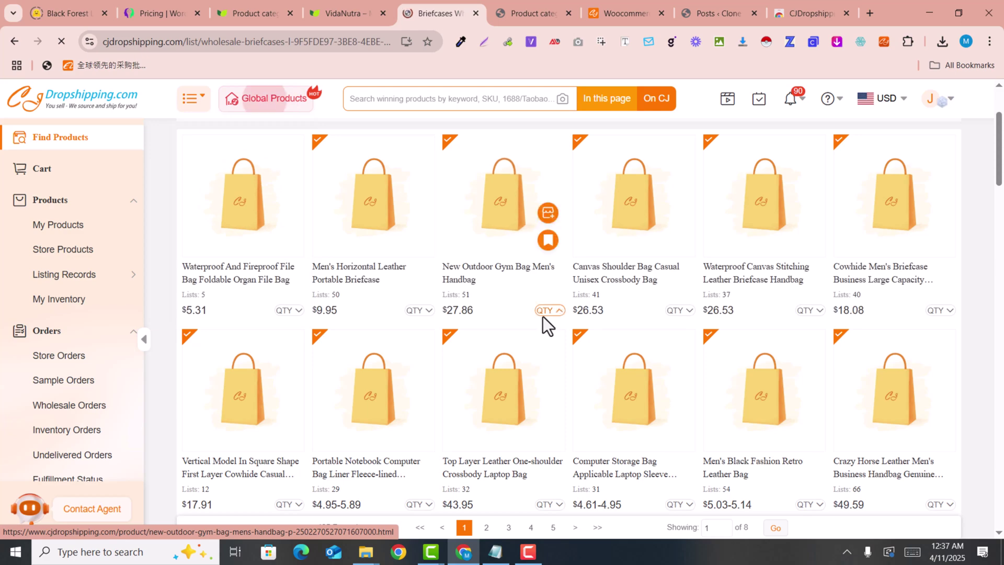
pyautogui.scroll(-10, 543, 316)
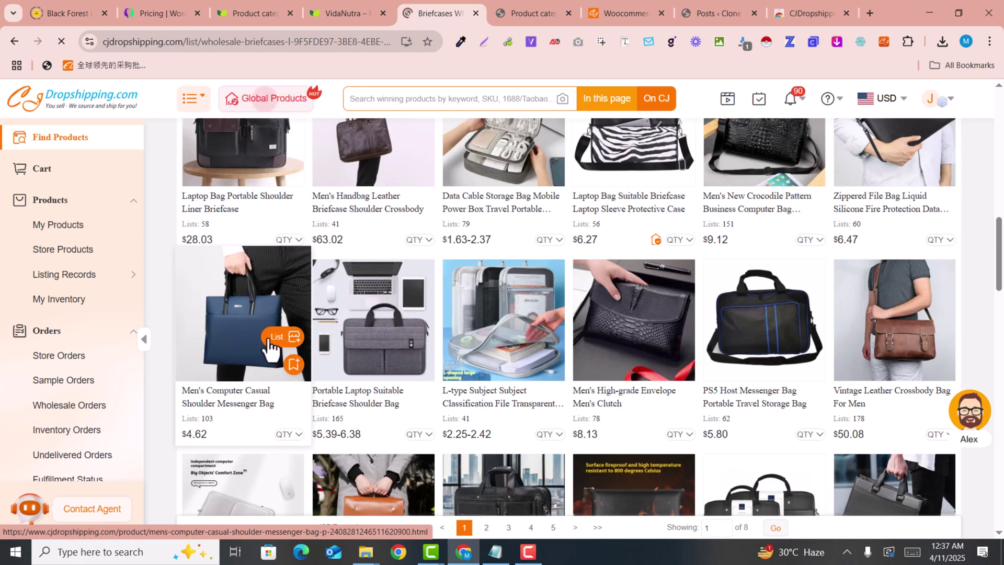
pyautogui.click(278, 338)
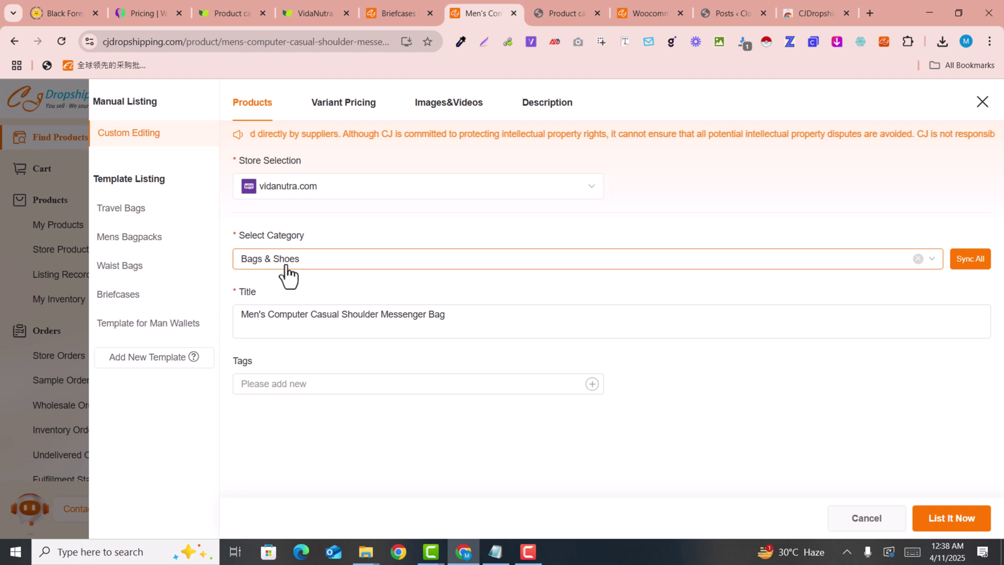
# Step: Set the listing's category to Bags & Shoes / Men's Luggage & Bags / Briefcases and try to submit the listing
pyautogui.click(245, 262)
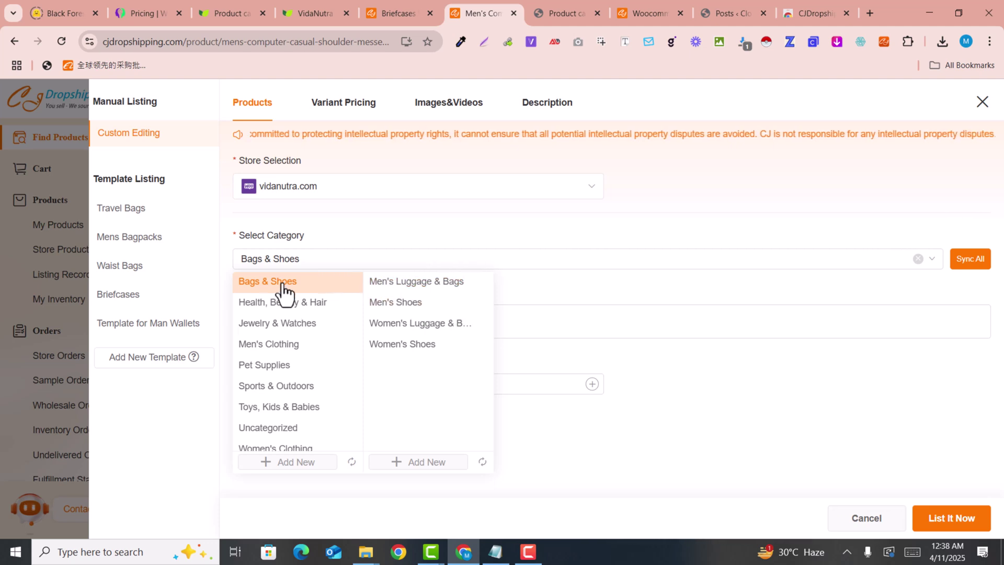
pyautogui.click(403, 283)
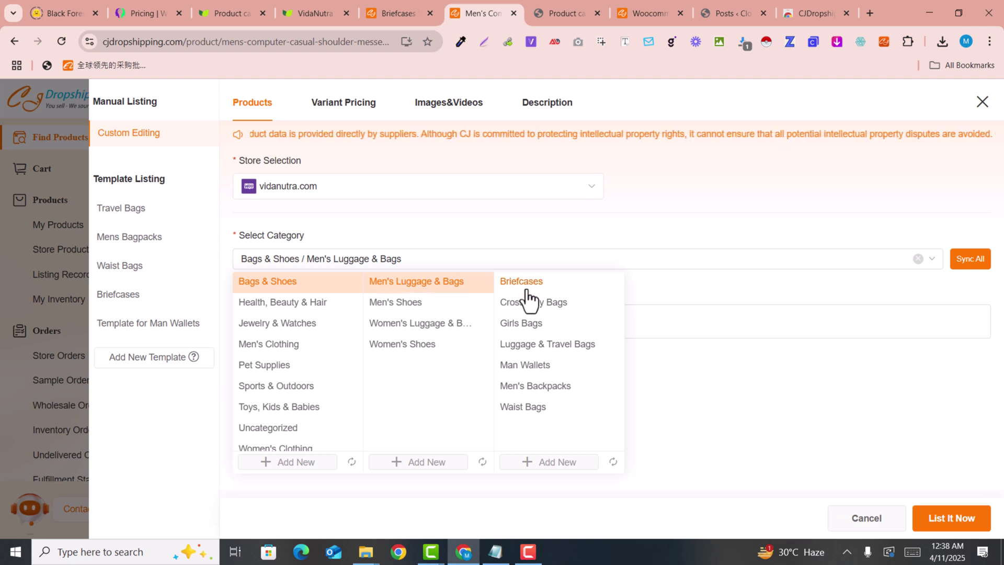
pyautogui.click(527, 289)
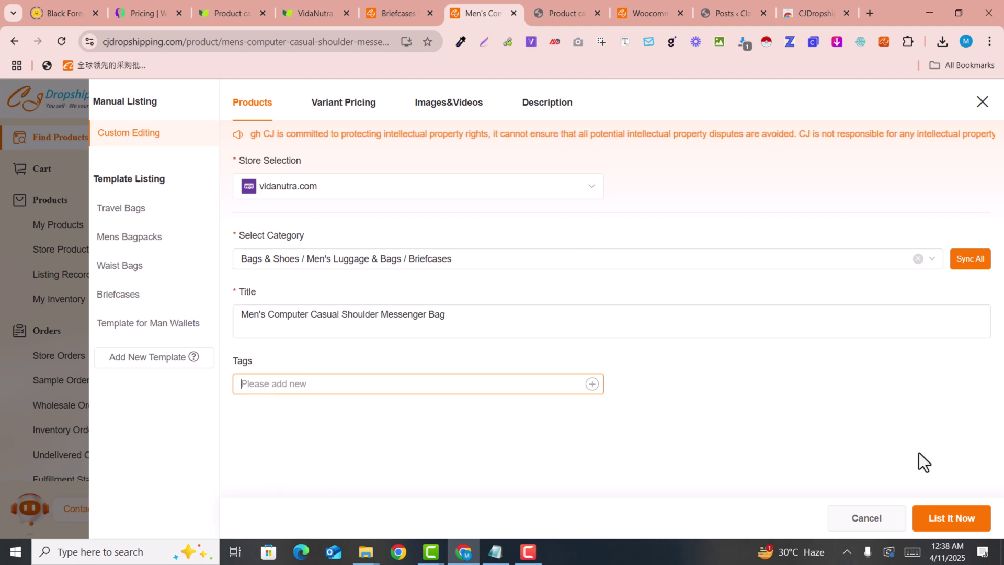
pyautogui.click(947, 523)
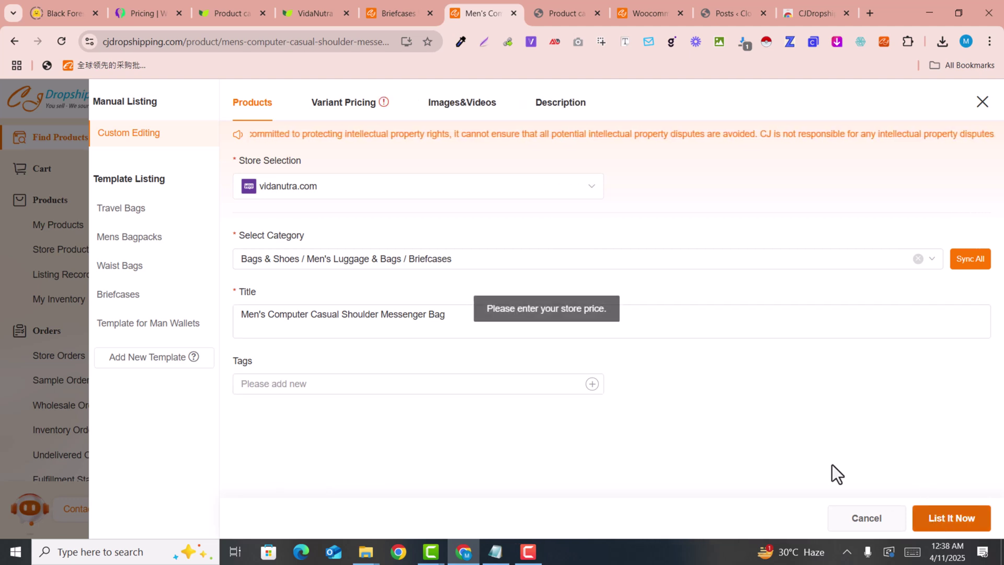
# Step: Set the variant prices to 20 USD for Black and 22 USD for Blue and Gray, and list the product on the store
pyautogui.click(344, 102)
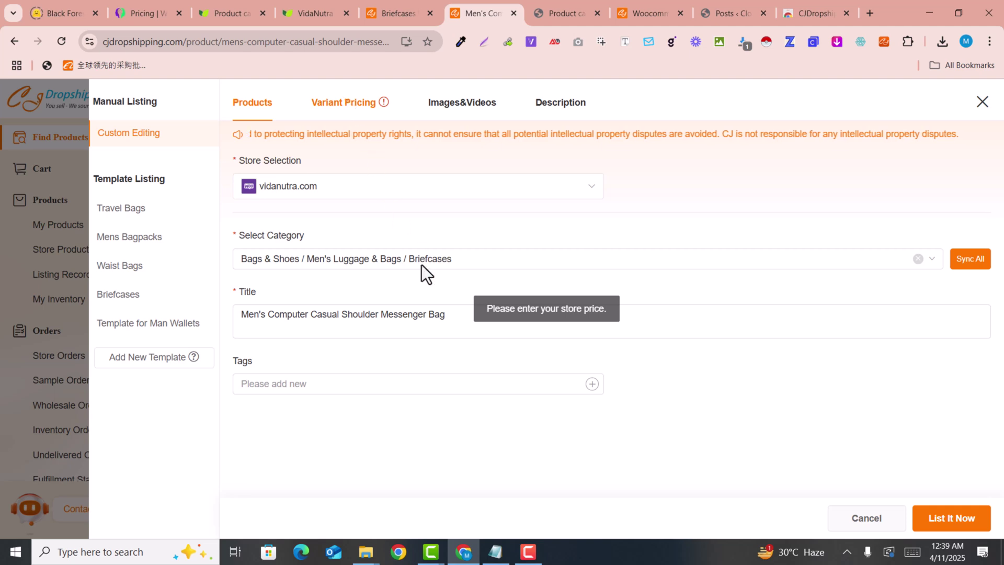
pyautogui.moveTo(849, 367); pyautogui.dragTo(874, 369)
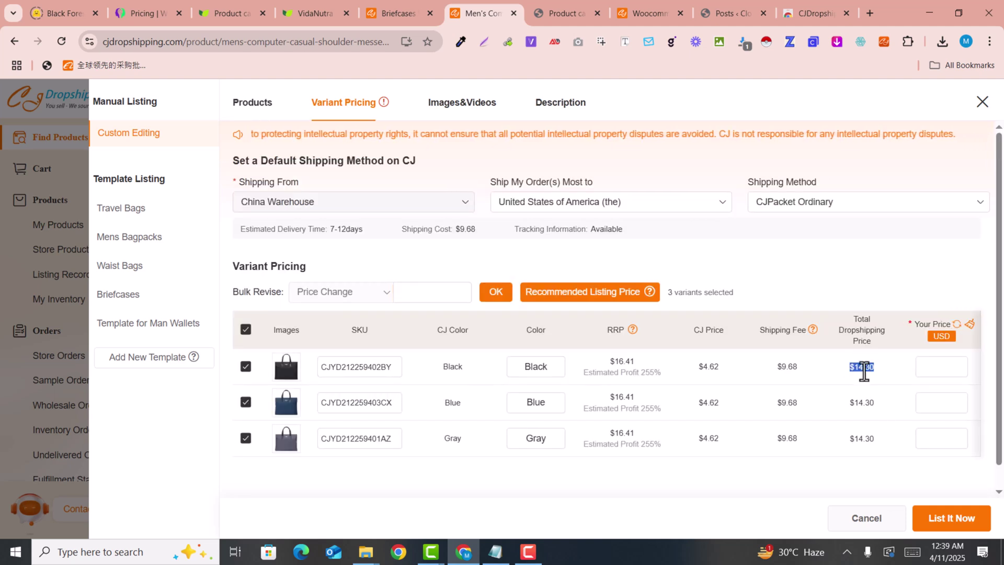
pyautogui.click(856, 370)
pyautogui.click(926, 367)
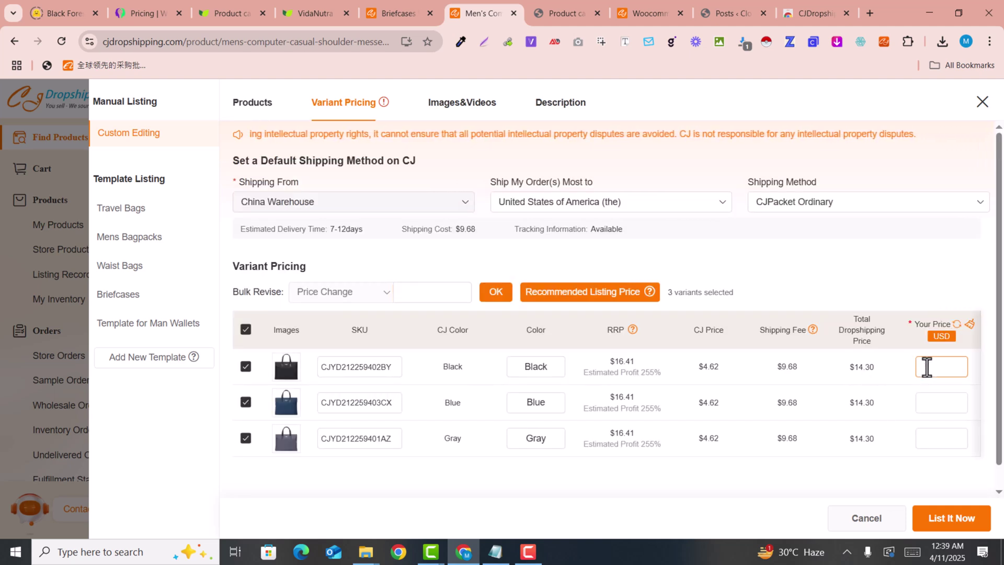
pyautogui.write('20')
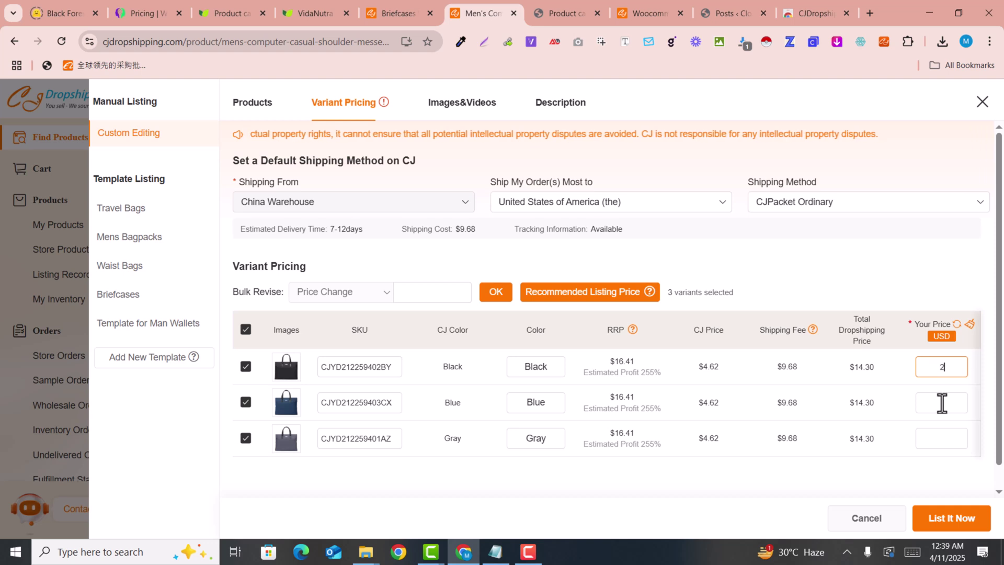
pyautogui.click(940, 407)
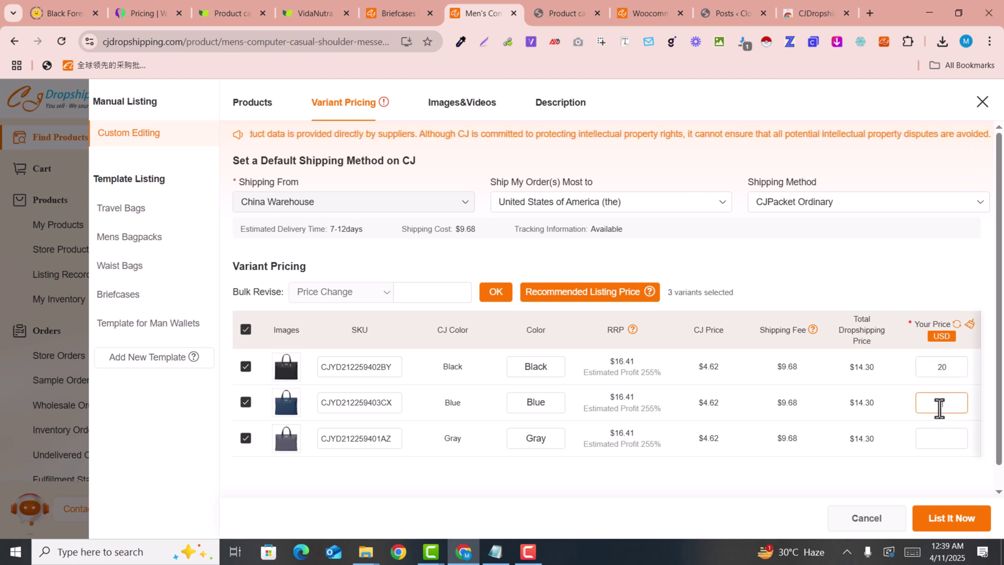
pyautogui.click(943, 438)
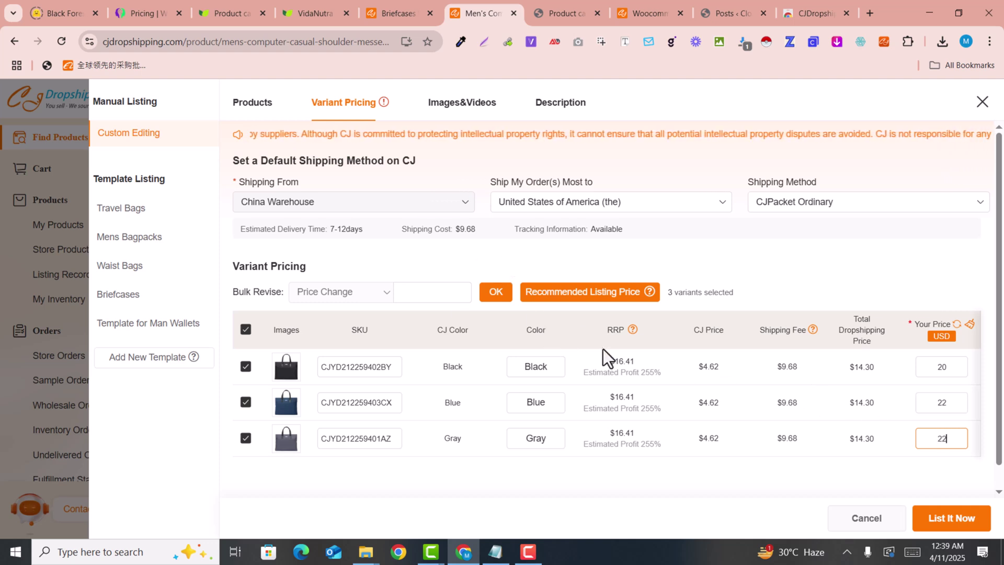
pyautogui.scroll(-1, 897, 466)
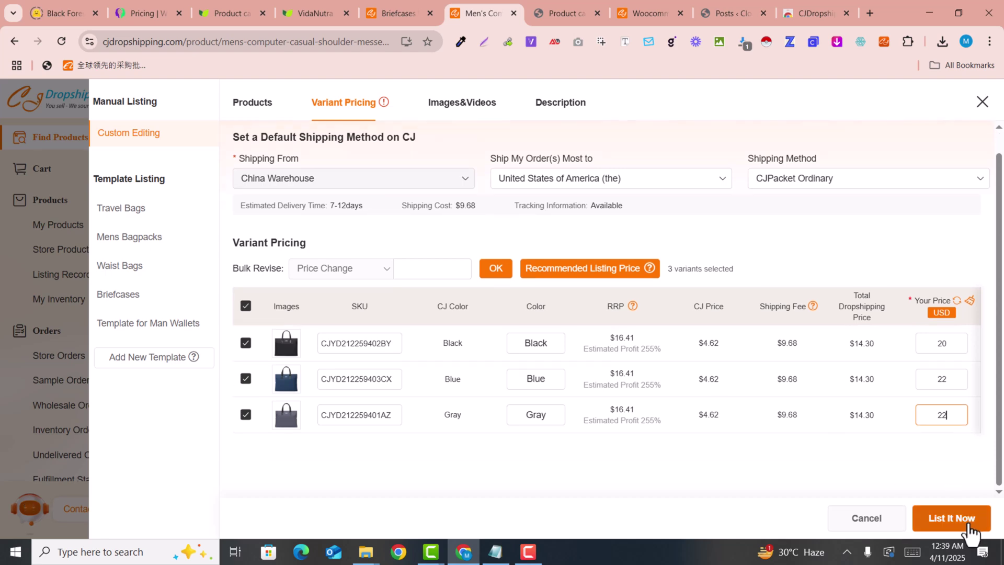
pyautogui.click(952, 518)
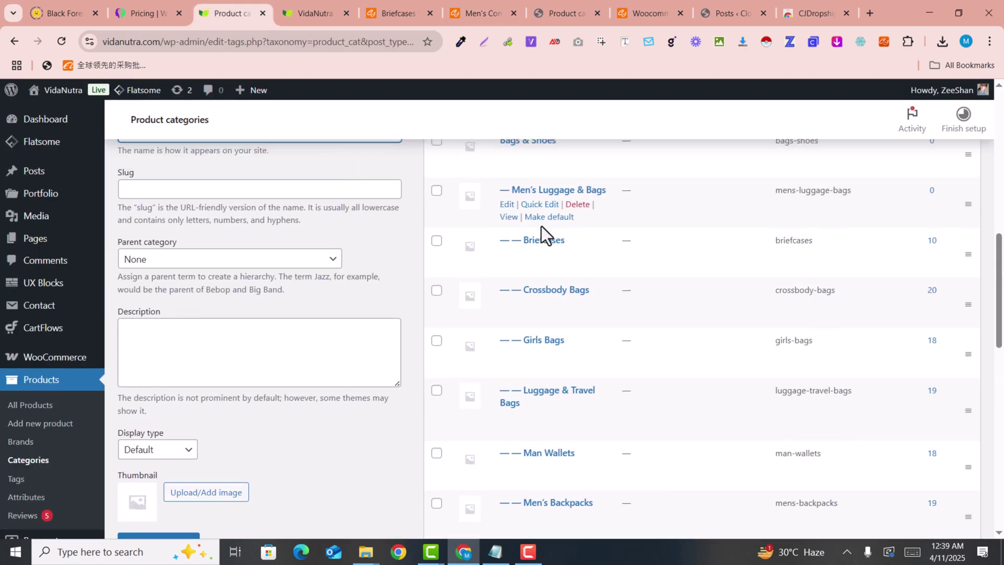
# Step: Return to CJdropshipping's Briefcases listing, dismiss the site's notification request and look through the available bags
pyautogui.hotkey('ctrl', '3')
pyautogui.click(381, 4)
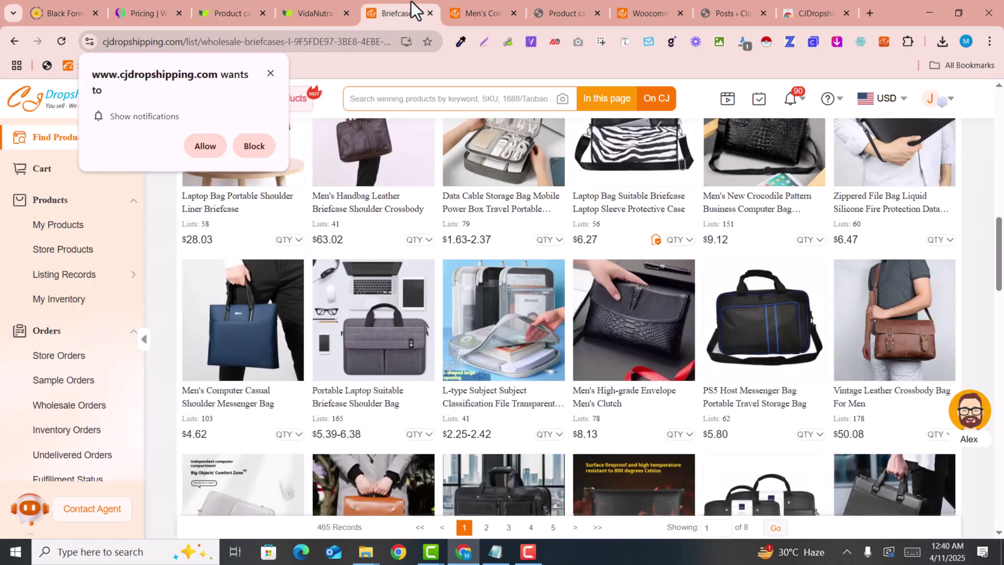
pyautogui.scroll(8, 527, 286)
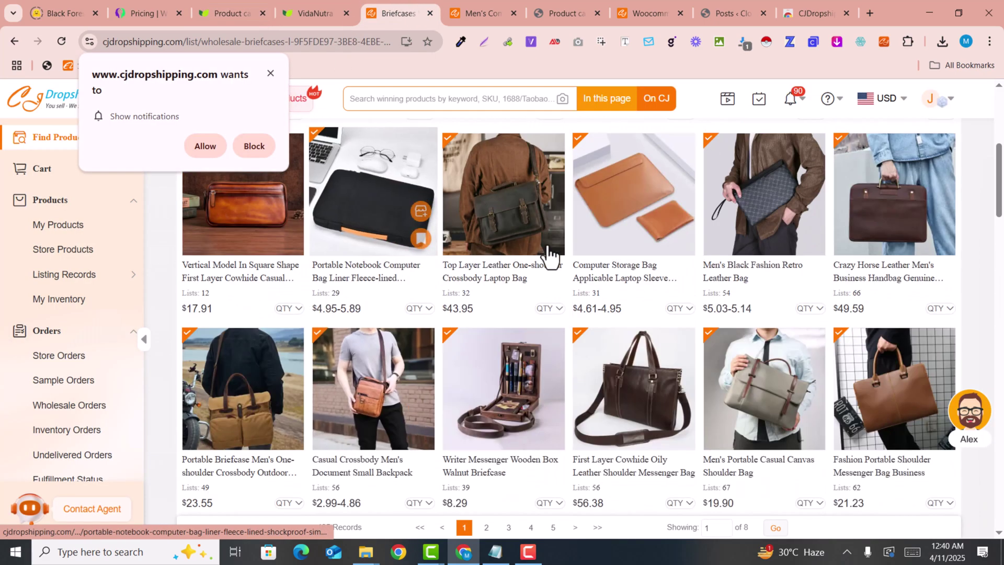
pyautogui.click(269, 74)
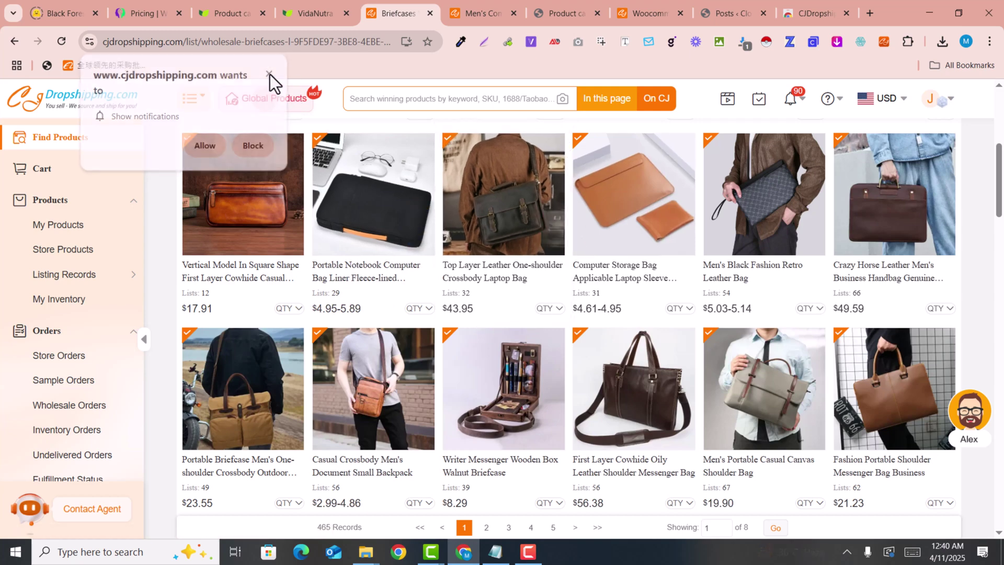
pyautogui.scroll(-4, 455, 196)
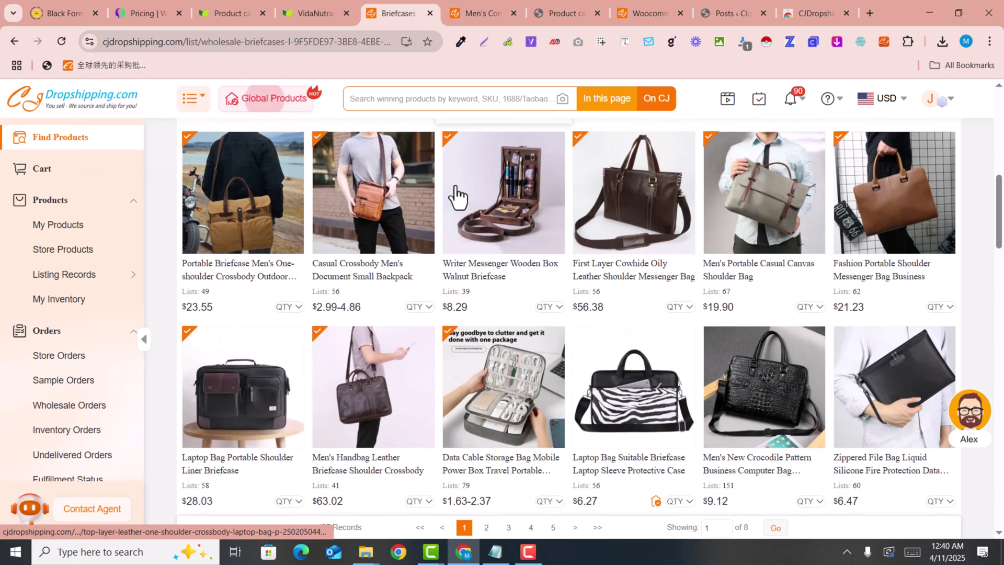
# Step: Open VidaNutra's full product list and check the entry for the Men's Computer Casual Shoulder Messenger Bag
pyautogui.click(215, 2)
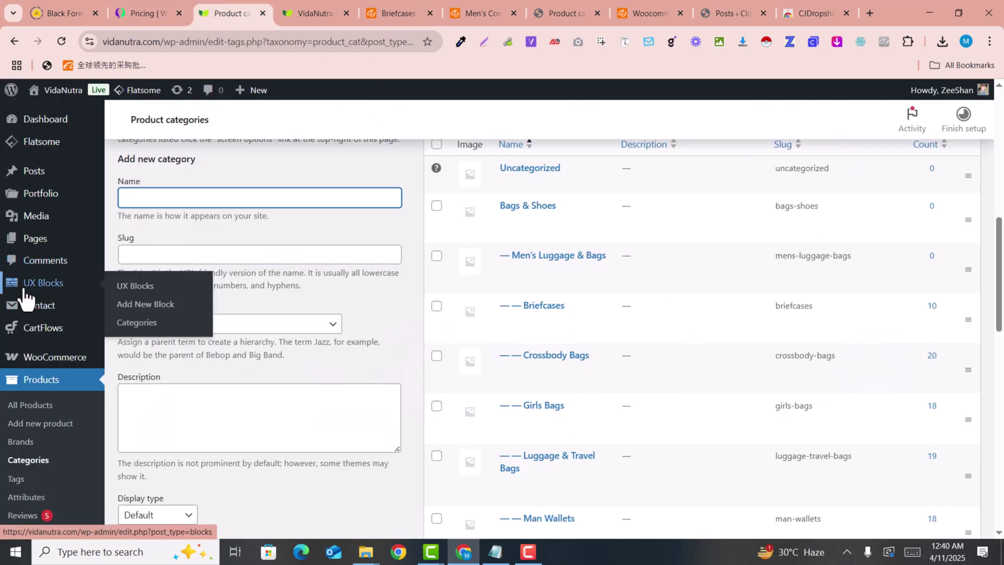
pyautogui.moveTo(32, 191)
pyautogui.scroll(4, 37, 193)
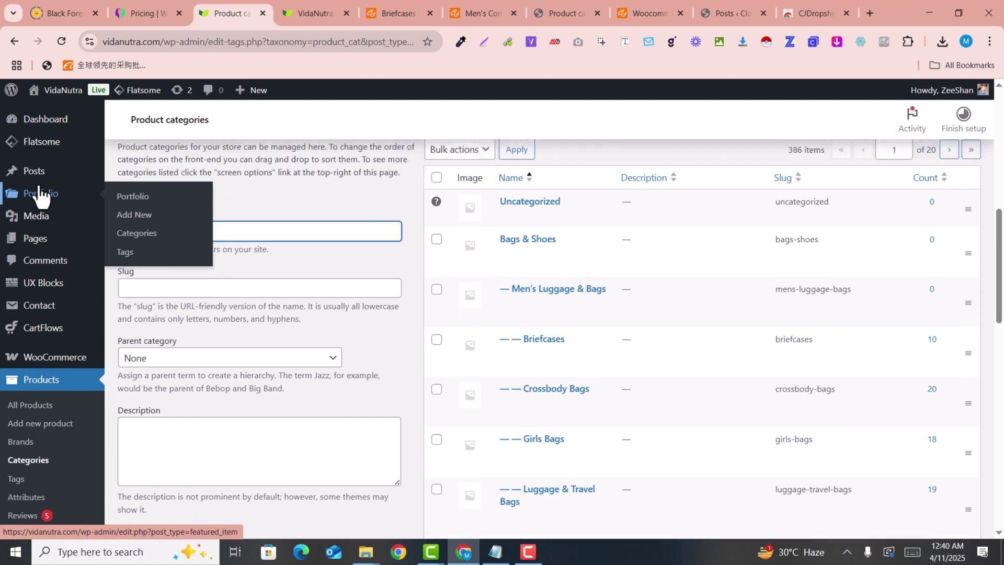
pyautogui.click(38, 406)
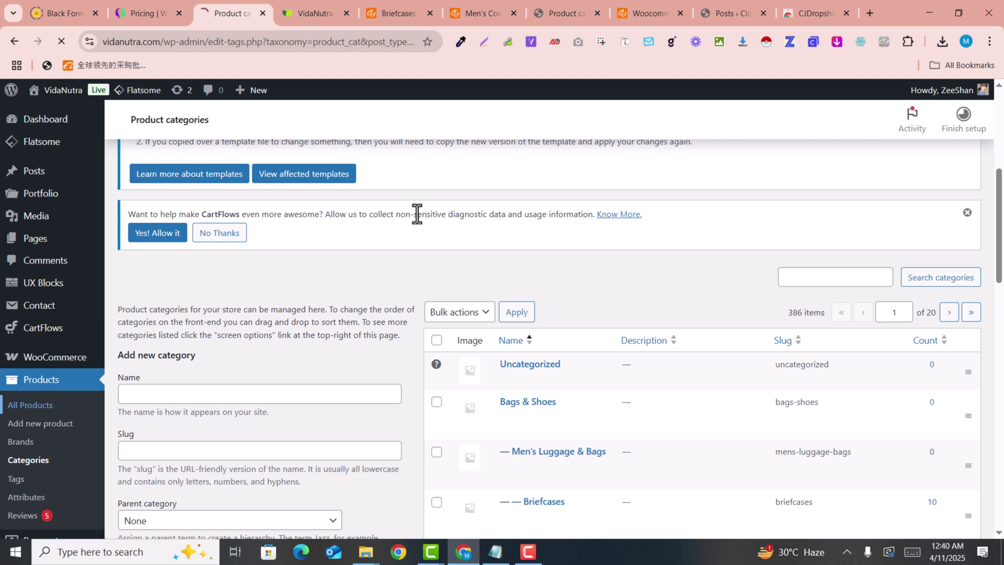
pyautogui.scroll(-4, 477, 277)
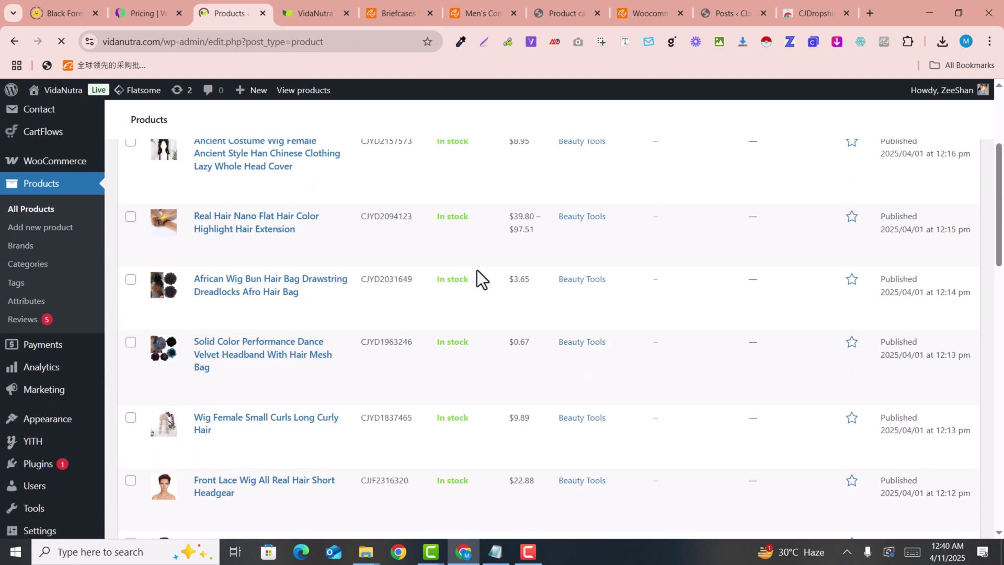
pyautogui.scroll(3, 456, 280)
pyautogui.scroll(5, 258, 212)
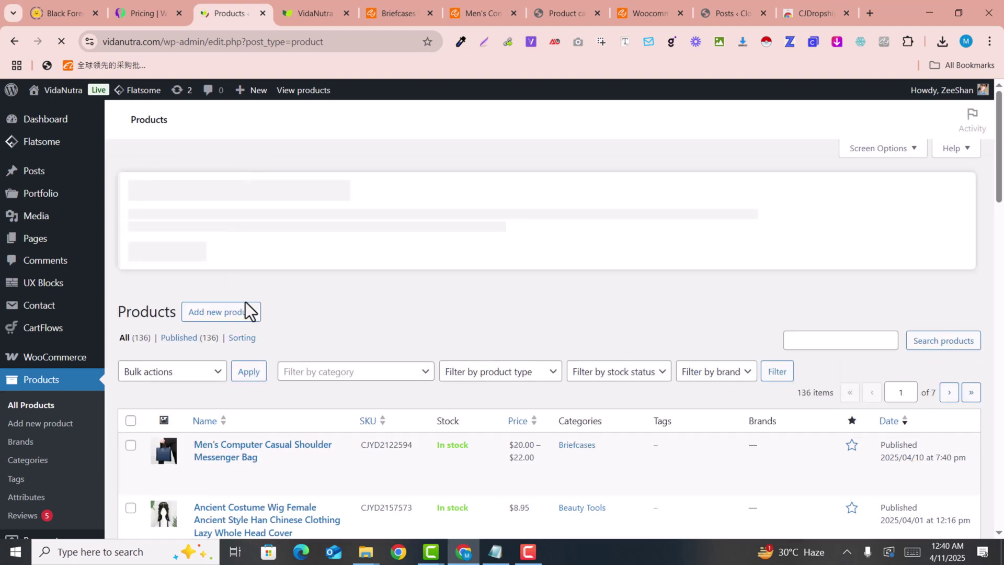
pyautogui.scroll(-3, 342, 370)
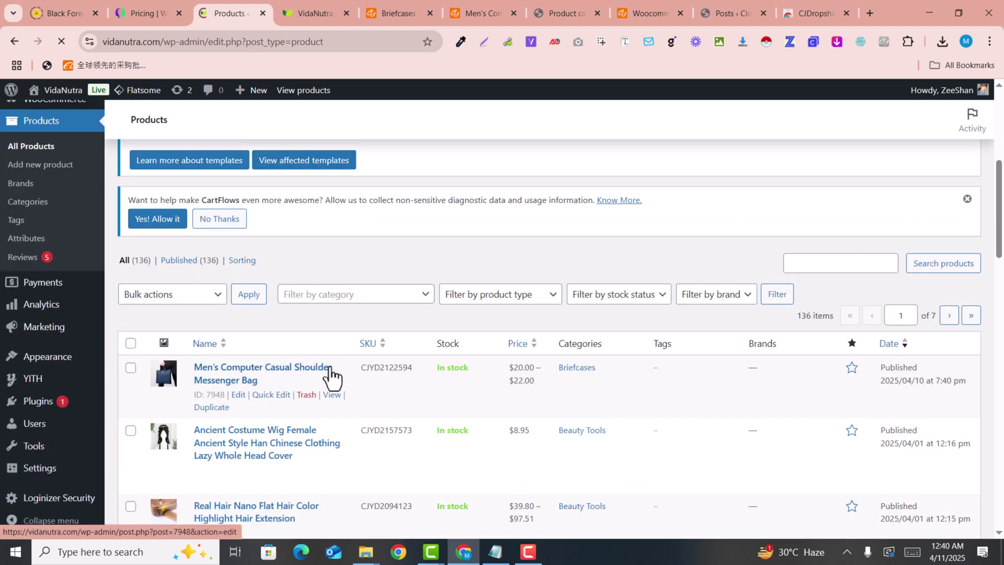
pyautogui.scroll(-1, 302, 374)
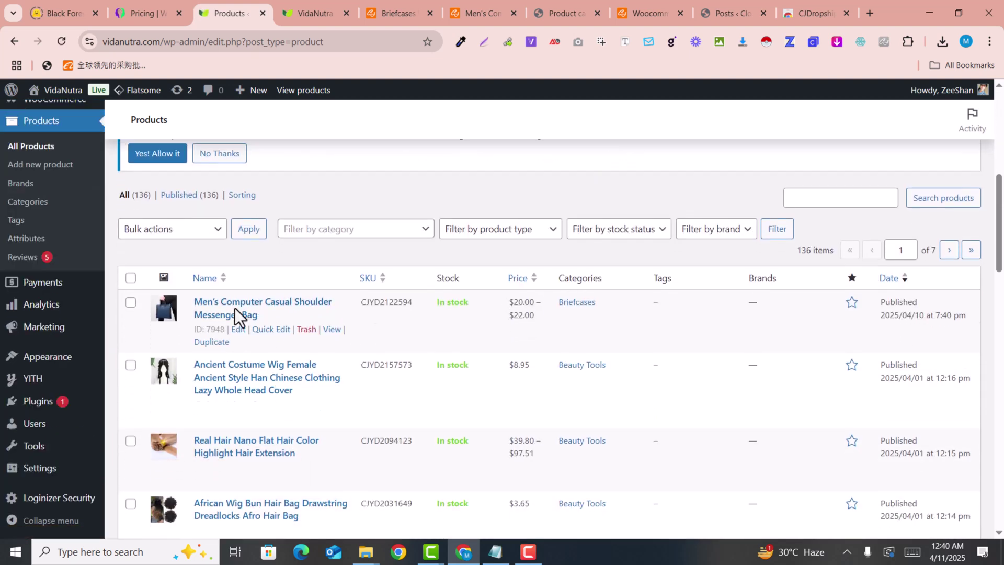
# Step: Open the store page of the Men's Computer Casual Shoulder Messenger Bag in a new tab and switch to it
pyautogui.scroll(-3, 314, 321)
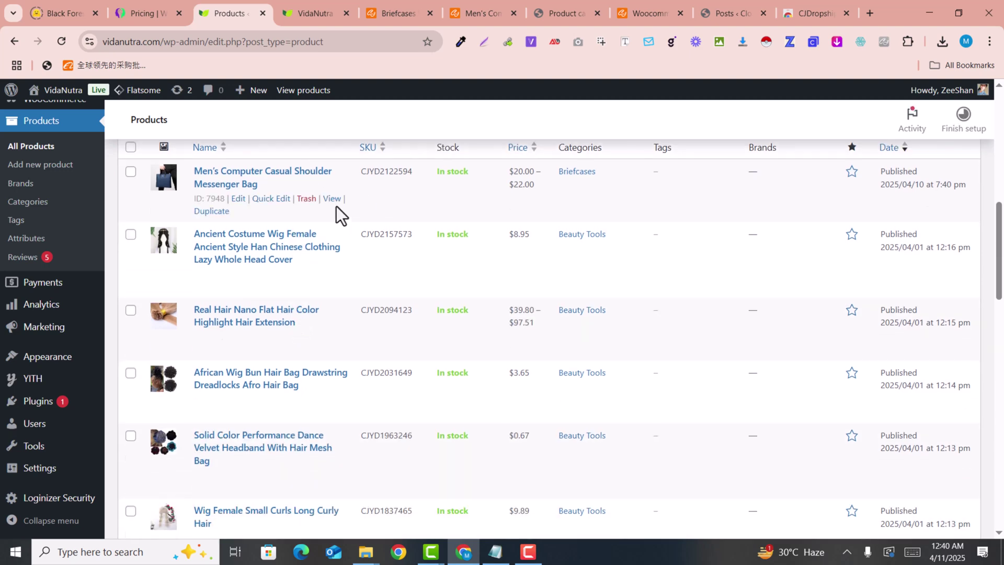
pyautogui.rightClick(332, 198)
pyautogui.click(362, 214)
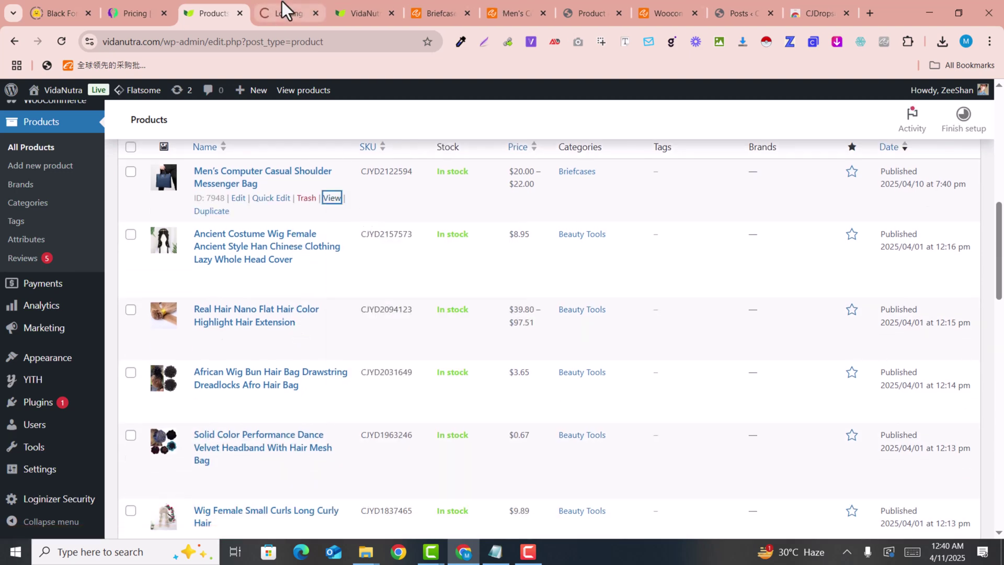
pyautogui.click(281, 1)
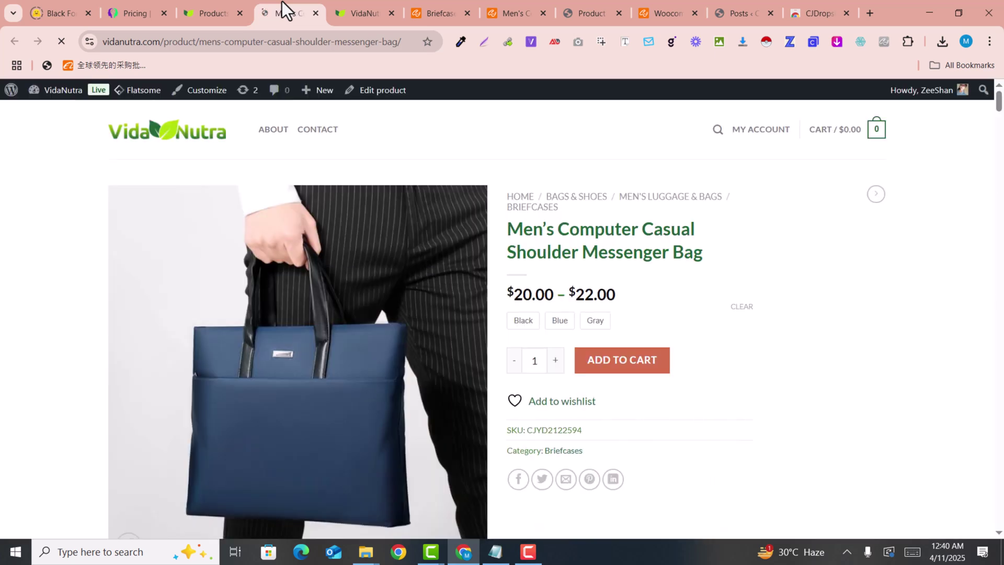
# Step: Select the bag's Blue variant and check its price, images and details on the store page
pyautogui.scroll(-2, 635, 306)
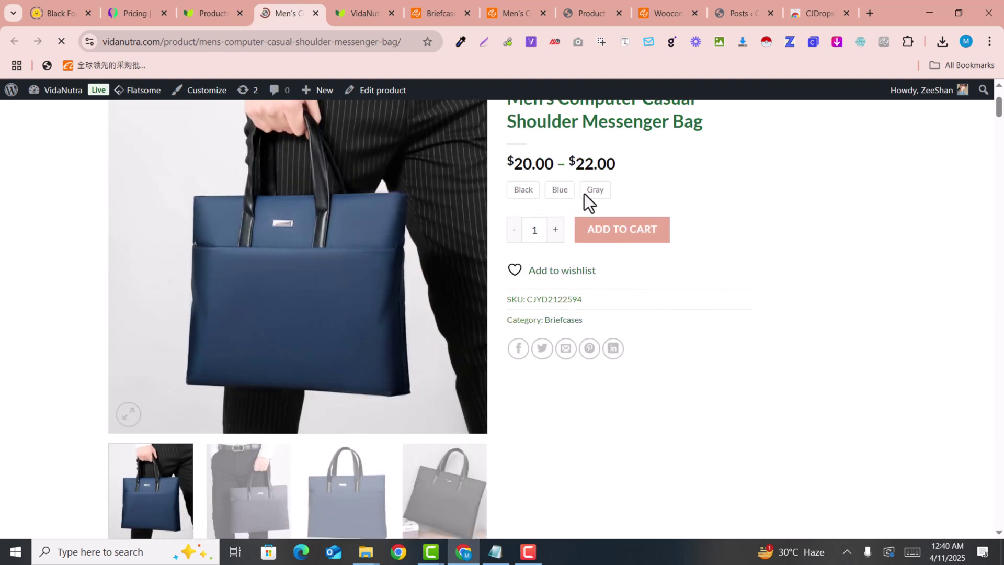
pyautogui.click(559, 196)
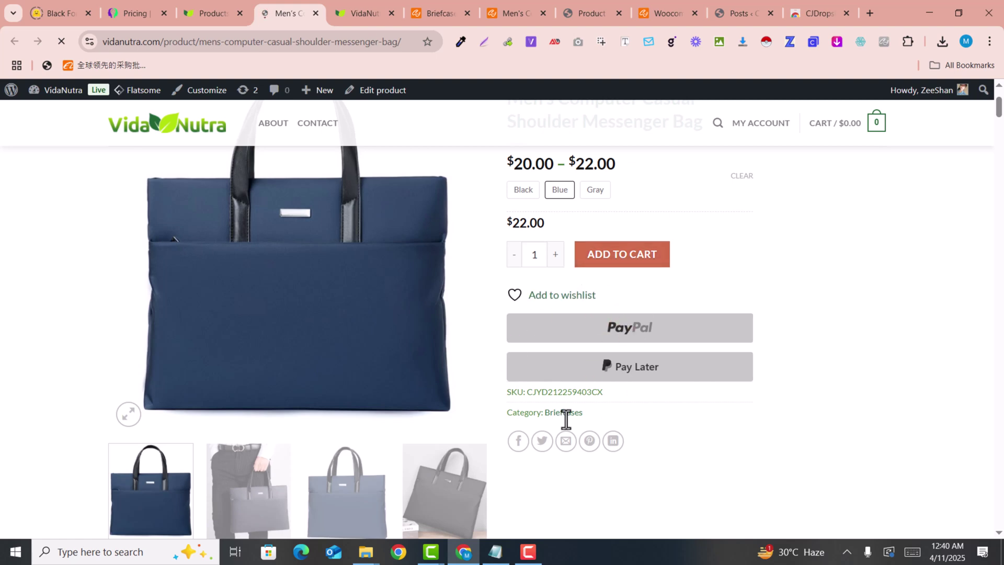
pyautogui.scroll(2, 567, 419)
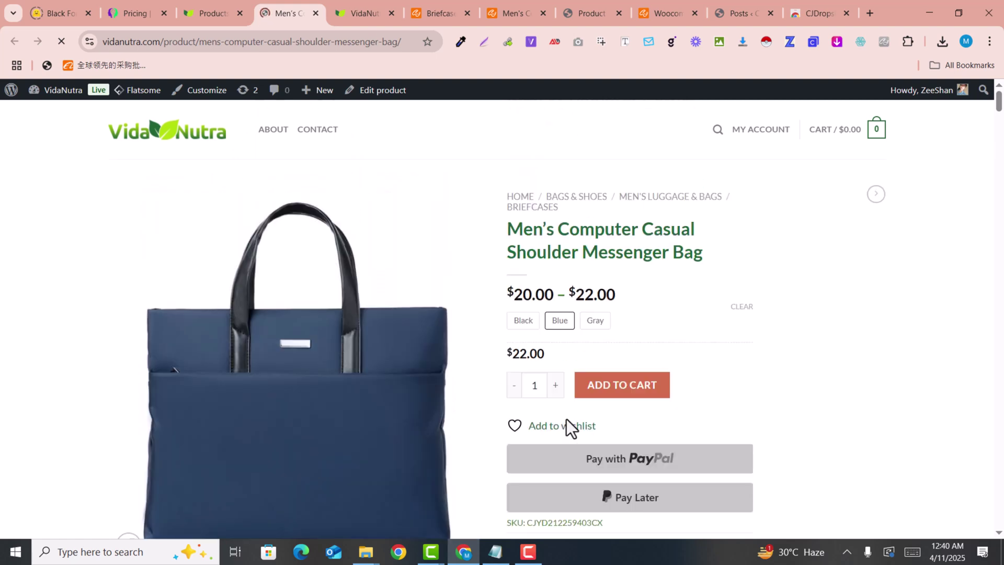
pyautogui.scroll(-6, 567, 419)
pyautogui.scroll(4, 566, 420)
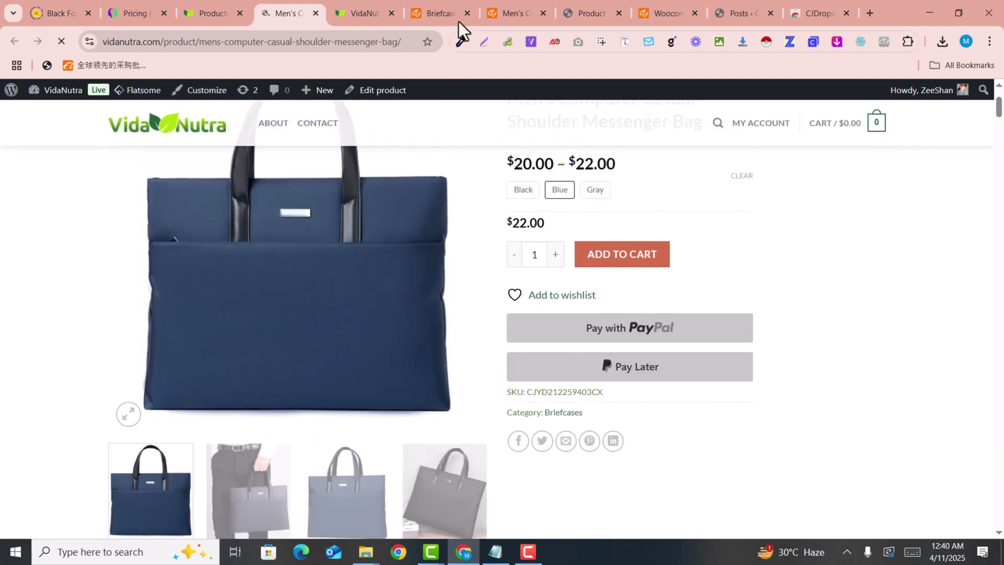
pyautogui.click(439, 13)
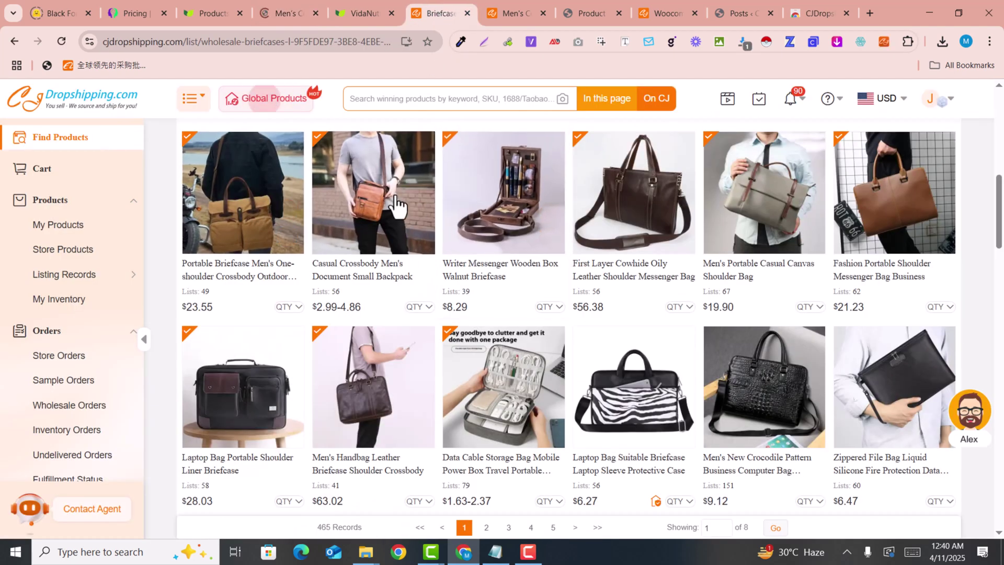
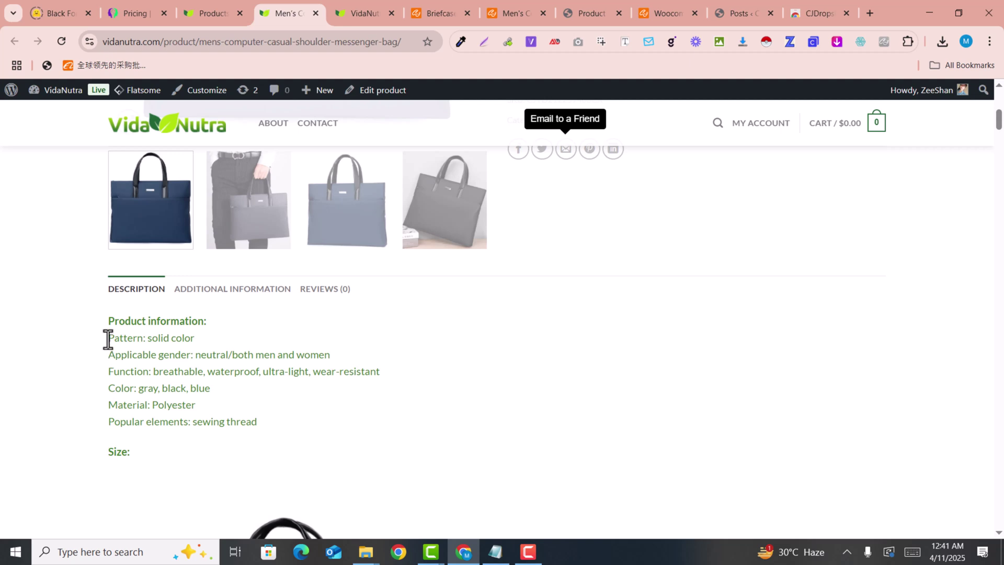
# Step: Copy the bag's product information lines from its description and open the Qwen chat in a new tab beside the product list
pyautogui.moveTo(109, 319); pyautogui.dragTo(265, 422)
pyautogui.hotkey('ctrl', 'c')
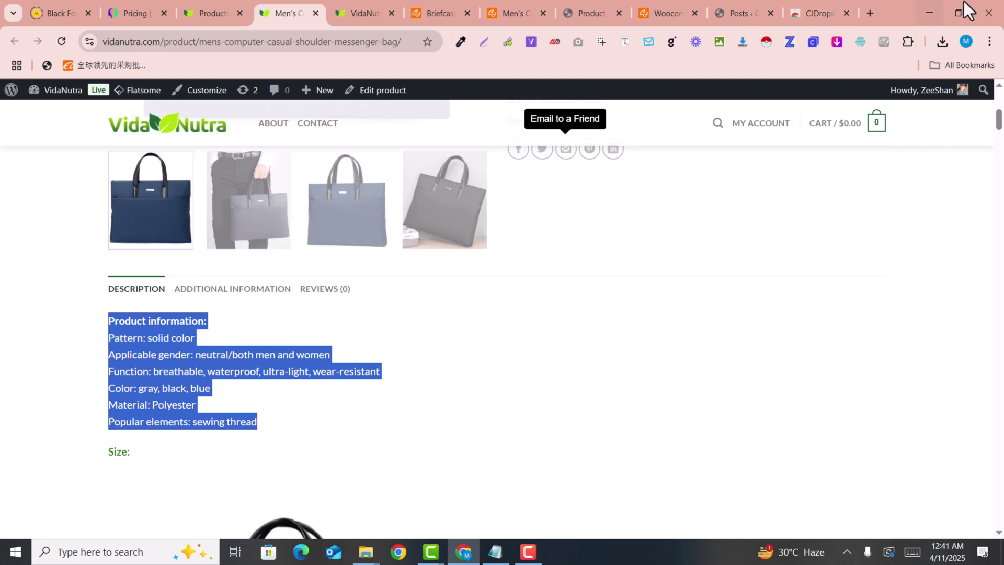
pyautogui.click(866, 15)
pyautogui.write('qw')
pyautogui.press('Down')
pyautogui.press('Return')
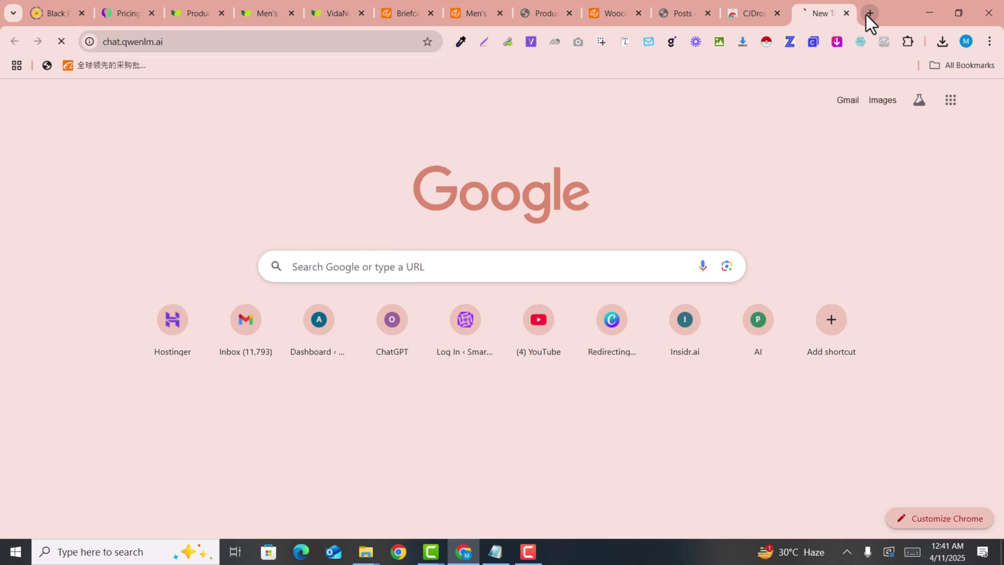
pyautogui.moveTo(818, 14); pyautogui.dragTo(265, 8)
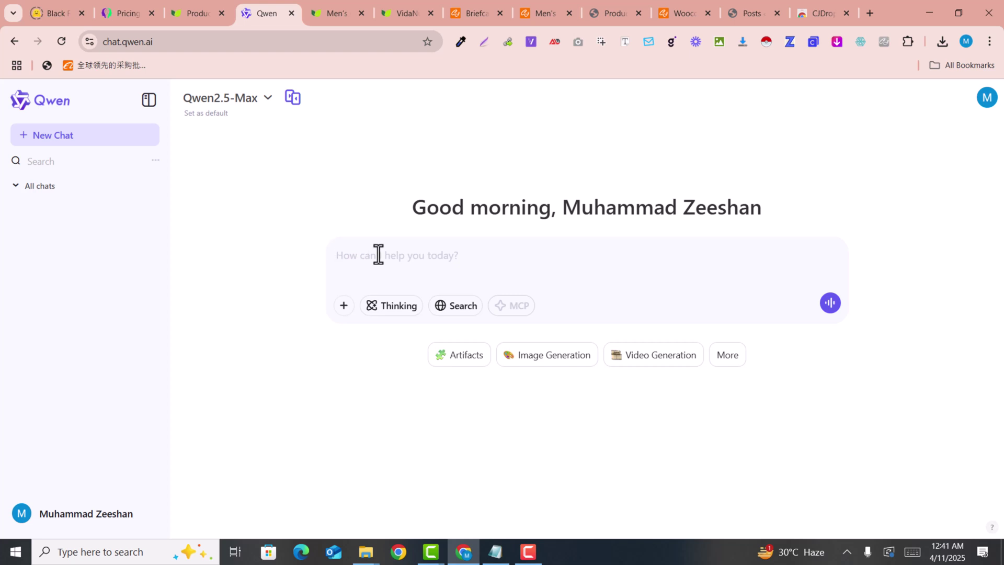
# Step: Ask Qwen for a "Stunning Humanized text Description" of at least 300 words with headings and sub headings, based on the copied product information
pyautogui.write('Write a Stunning Humanized text Description of the product at least 300 words including headings , sub headings etc.  Product Information "')
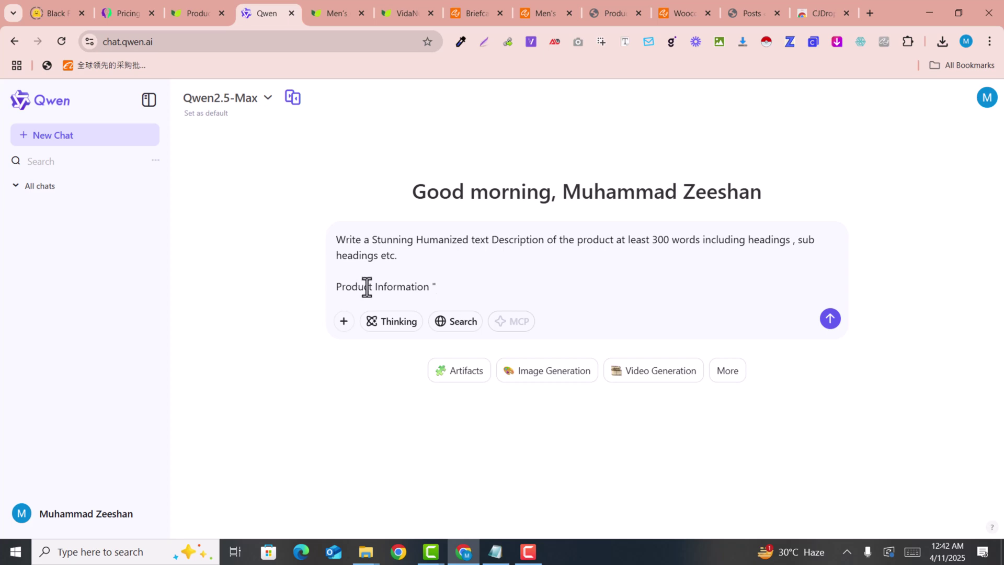
pyautogui.click(199, 14)
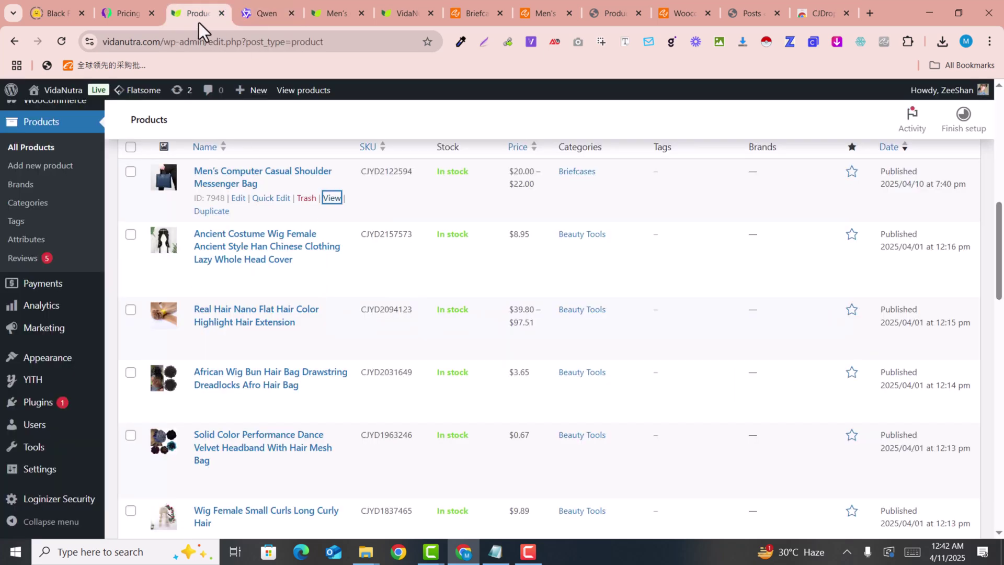
pyautogui.click(321, 10)
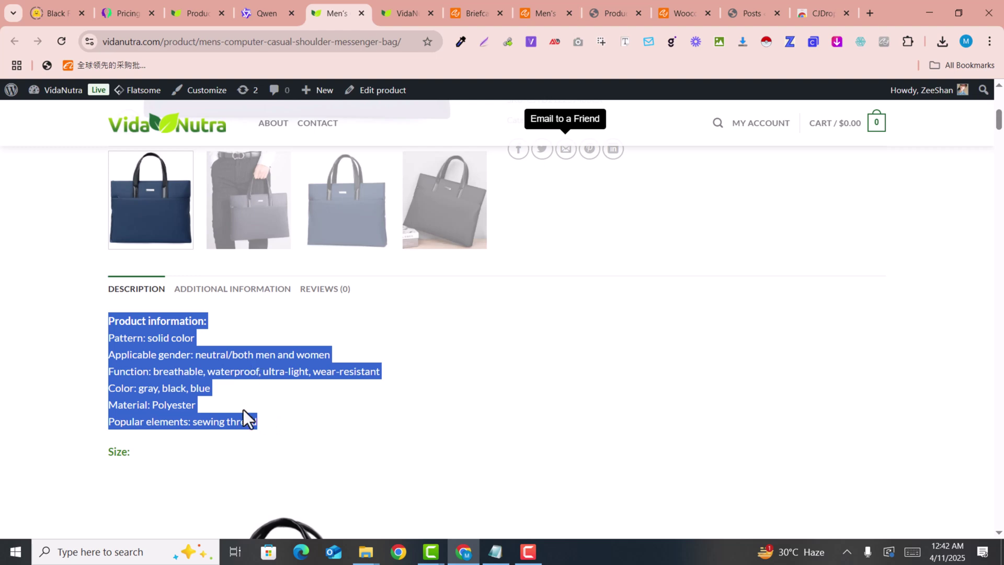
pyautogui.click(266, 2)
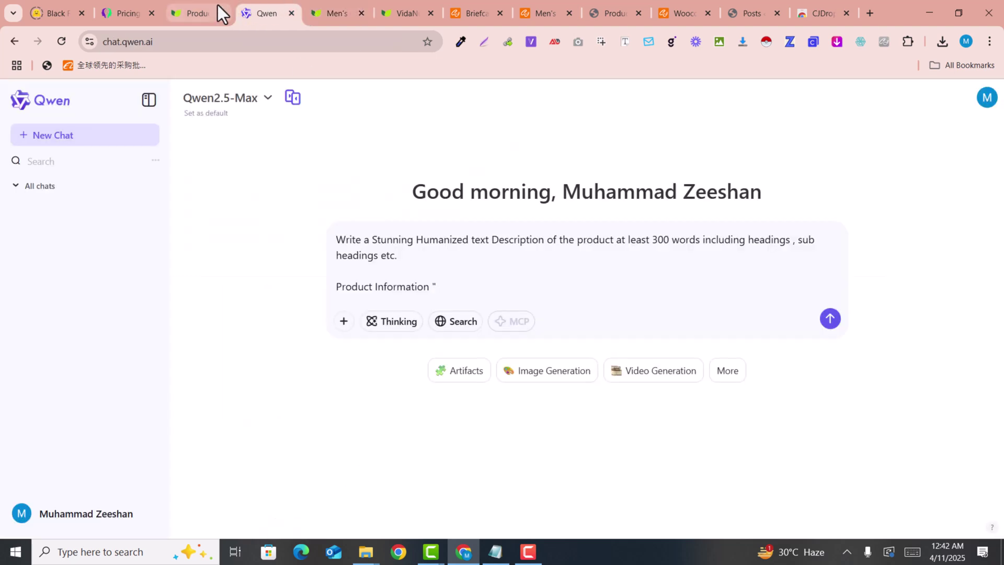
pyautogui.click(211, 11)
pyautogui.click(272, 2)
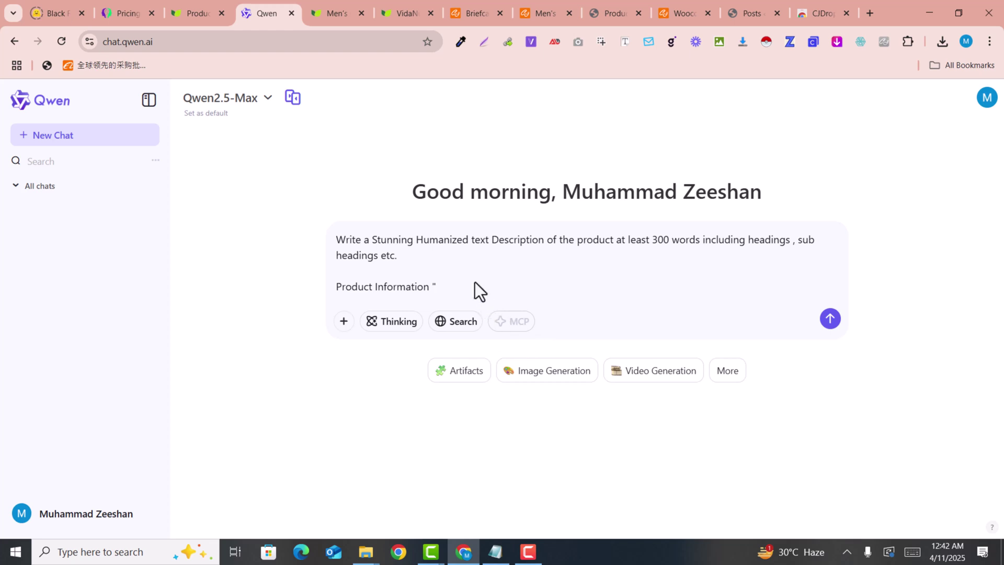
pyautogui.hotkey('ctrl', 'v')
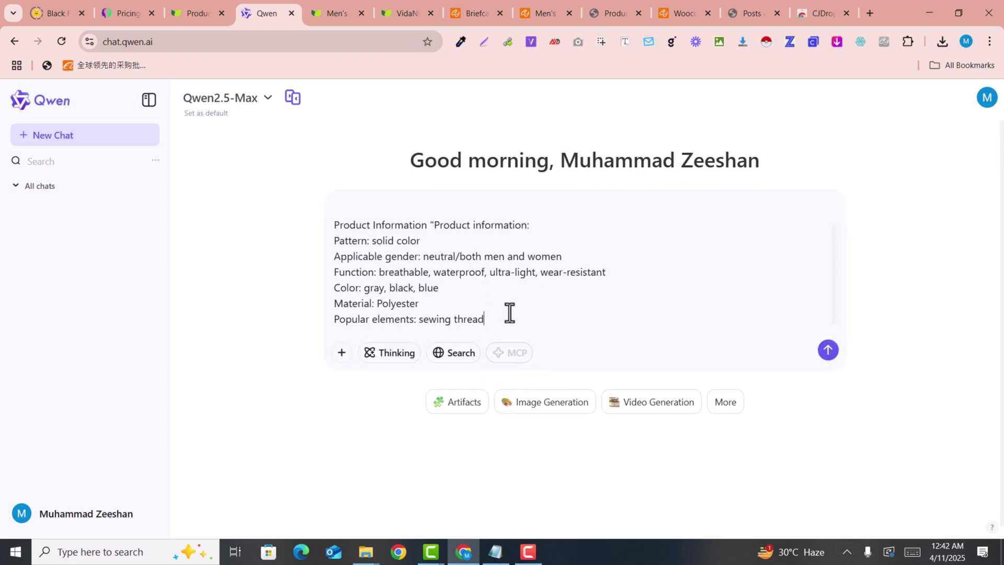
pyautogui.press('Return')
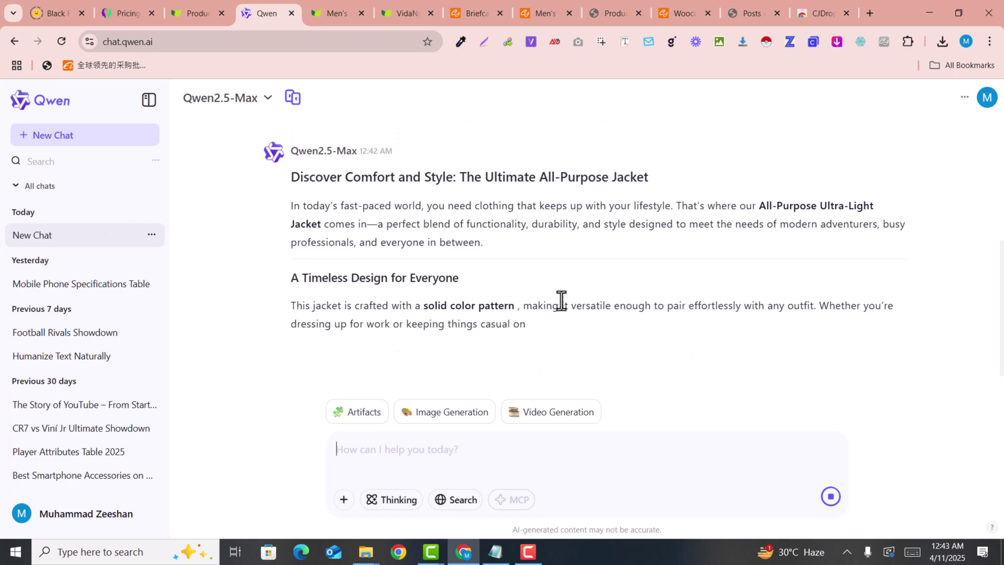
# Step: Copy the whole generated description, from its main heading through the closing sentence about upgrading your wardrobe
pyautogui.scroll(-5, 558, 294)
pyautogui.scroll(4, 332, 256)
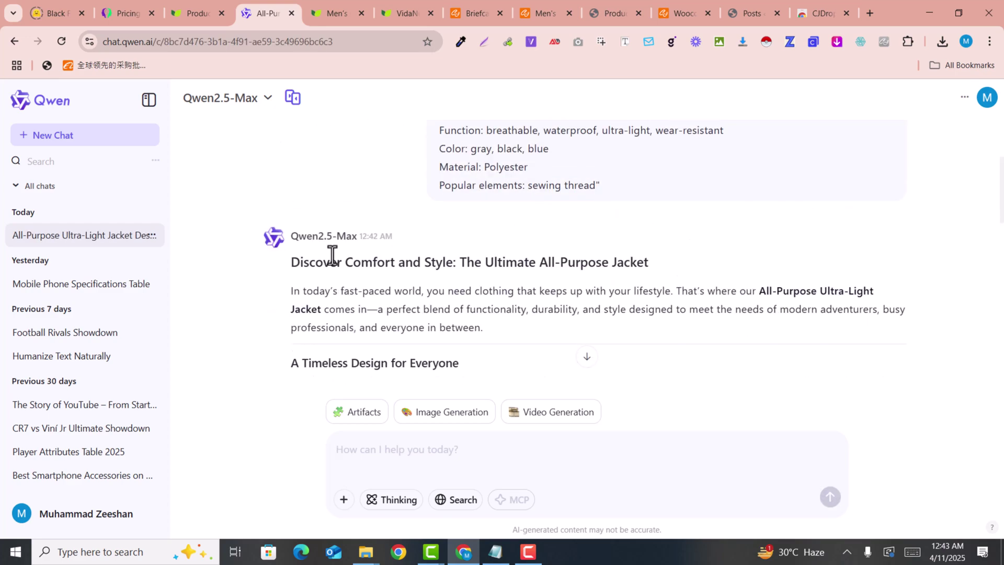
pyautogui.moveTo(292, 264); pyautogui.dragTo(755, 299)
pyautogui.scroll(-1, 721, 310)
pyautogui.scroll(-10, 745, 300)
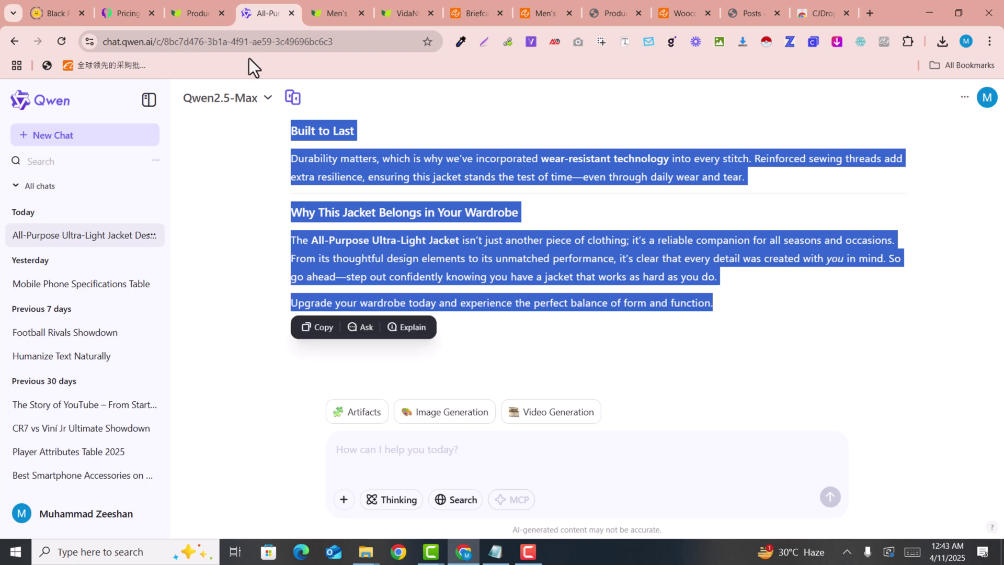
# Step: Open the Men's Computer Casual Shoulder Messenger Bag for editing in a new tab from the store's product list
pyautogui.click(202, 2)
pyautogui.rightClick(239, 199)
pyautogui.click(262, 209)
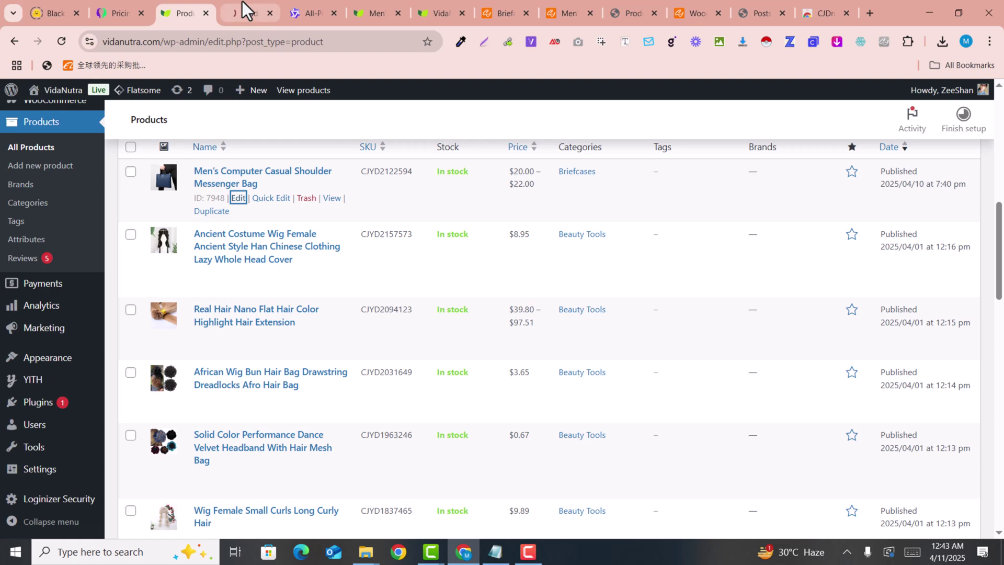
pyautogui.click(242, 1)
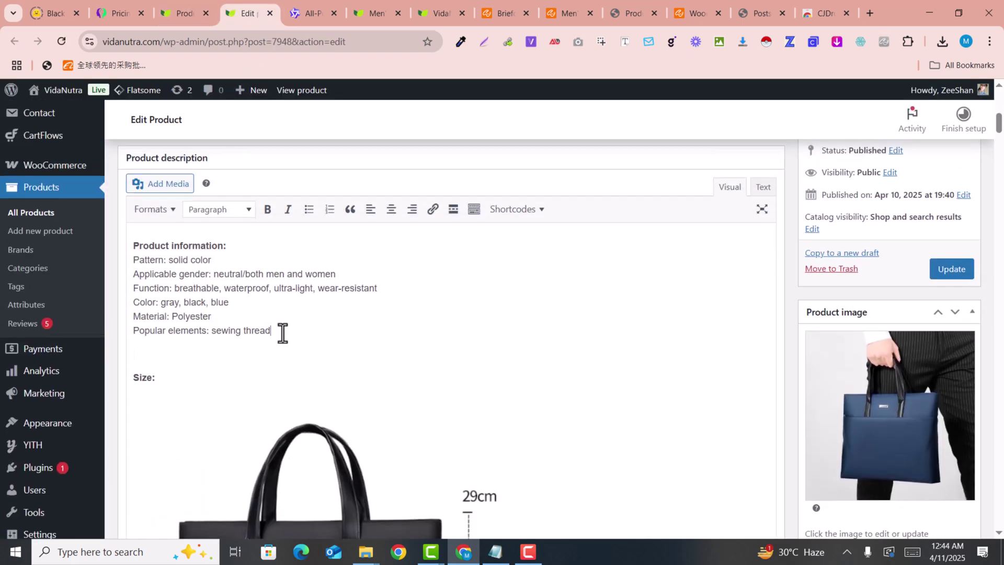
# Step: Replace the product information lines above the Size section with the Qwen-generated text and review the new product description
pyautogui.moveTo(280, 331); pyautogui.dragTo(131, 250)
pyautogui.press('BackSpace')
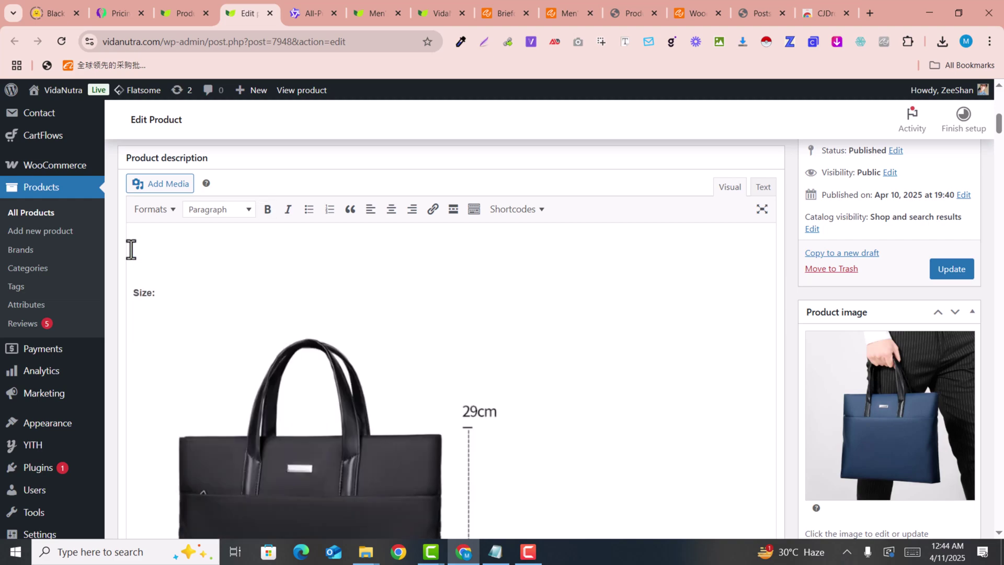
pyautogui.scroll(-9, 131, 250)
pyautogui.scroll(5, 285, 347)
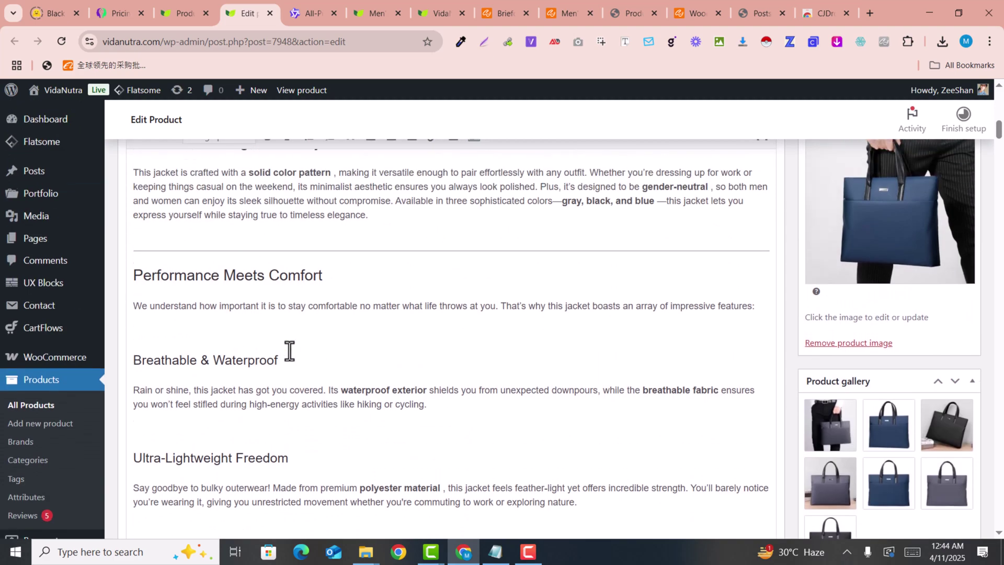
pyautogui.scroll(5, 289, 351)
pyautogui.scroll(-1, 269, 340)
pyautogui.click(253, 331)
pyautogui.scroll(-6, 253, 340)
pyautogui.scroll(-5, 307, 351)
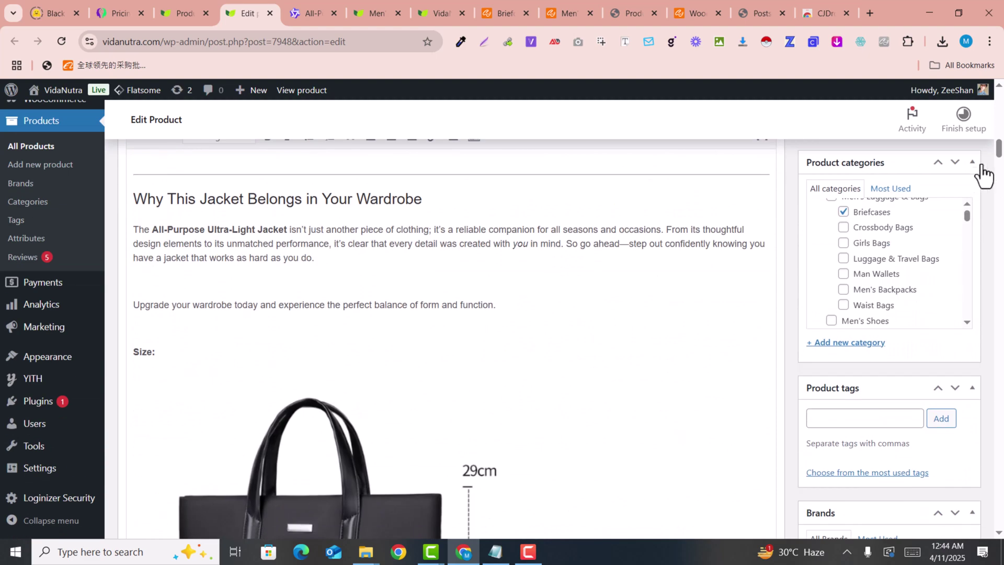
# Step: Update the published bag product to save its new description
pyautogui.moveTo(999, 156); pyautogui.dragTo(999, 95)
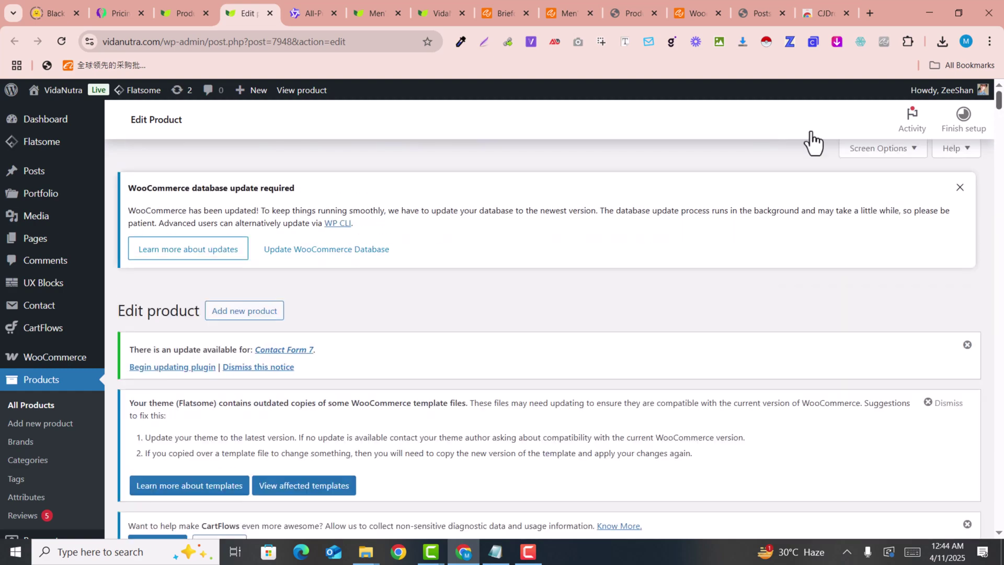
pyautogui.scroll(-9, 524, 365)
pyautogui.click(953, 335)
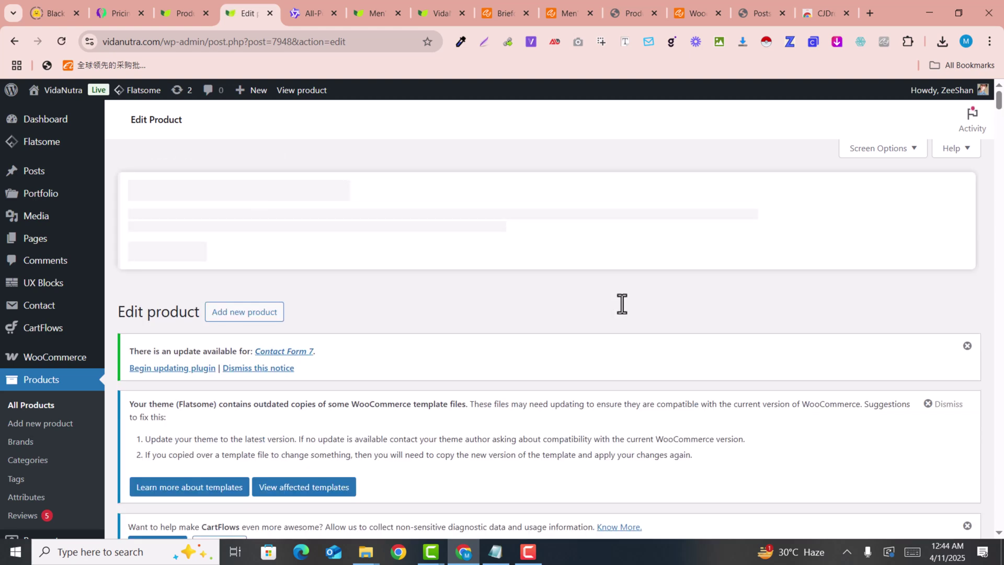
# Step: Return to CJdropshipping's Briefcases listing and look through the bags that could be added to the store
pyautogui.click(481, 1)
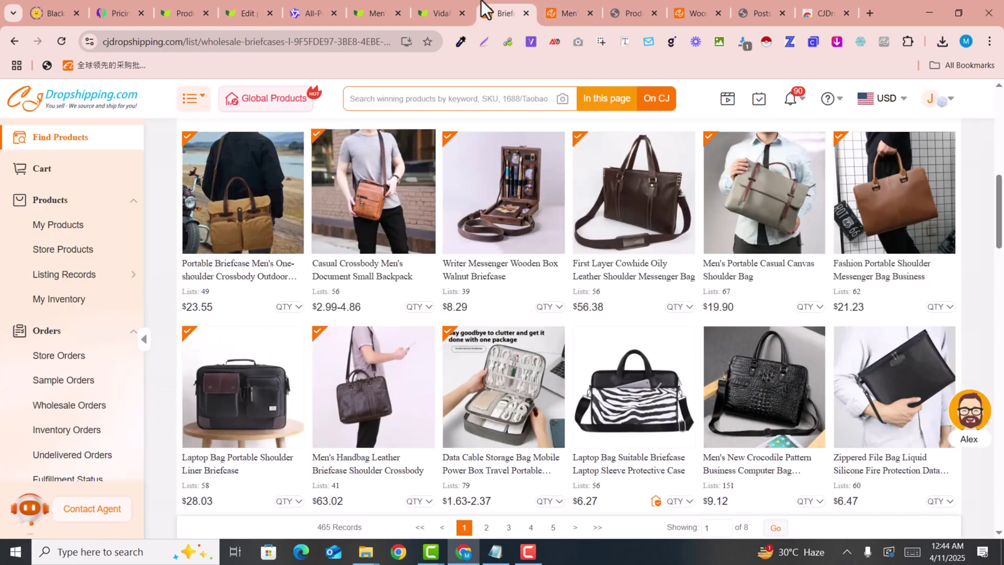
pyautogui.scroll(-5, 625, 261)
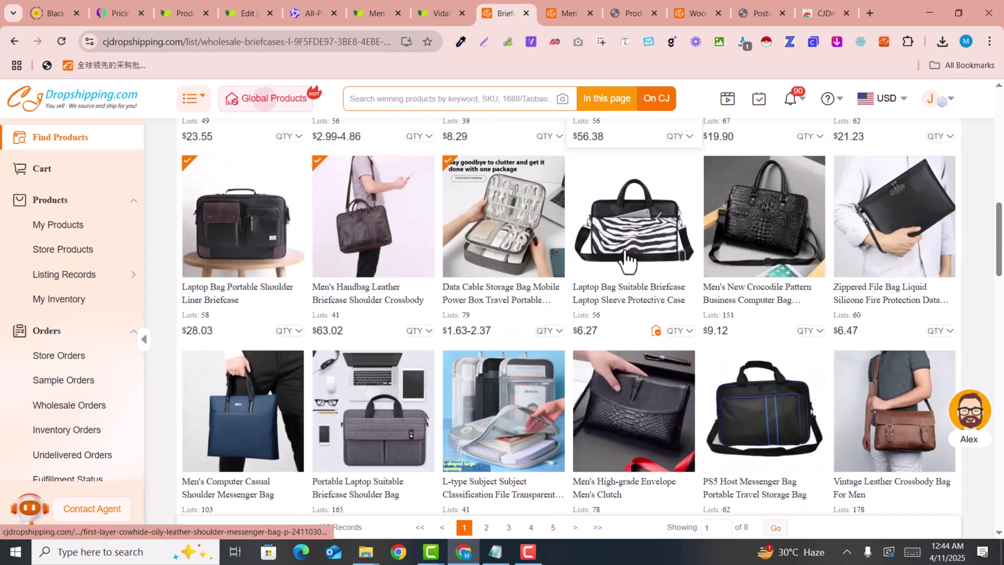
pyautogui.scroll(-6, 627, 260)
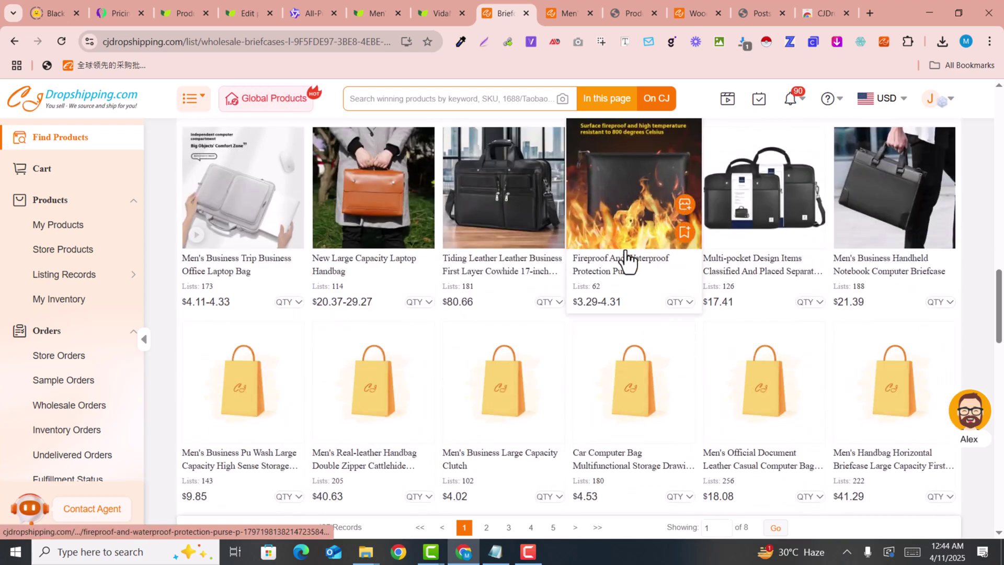
pyautogui.scroll(3, 626, 260)
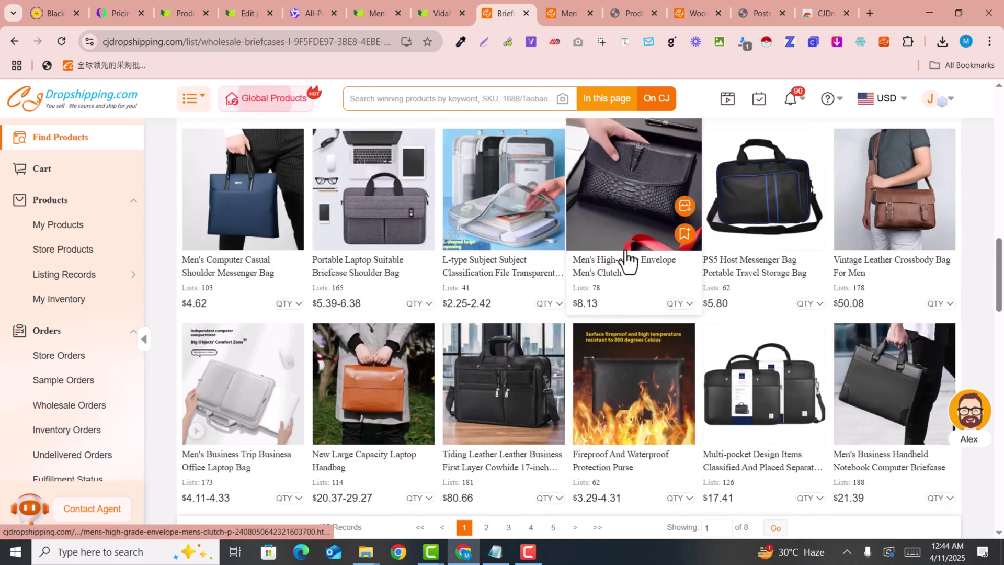
pyautogui.scroll(3, 627, 260)
pyautogui.scroll(4, 627, 260)
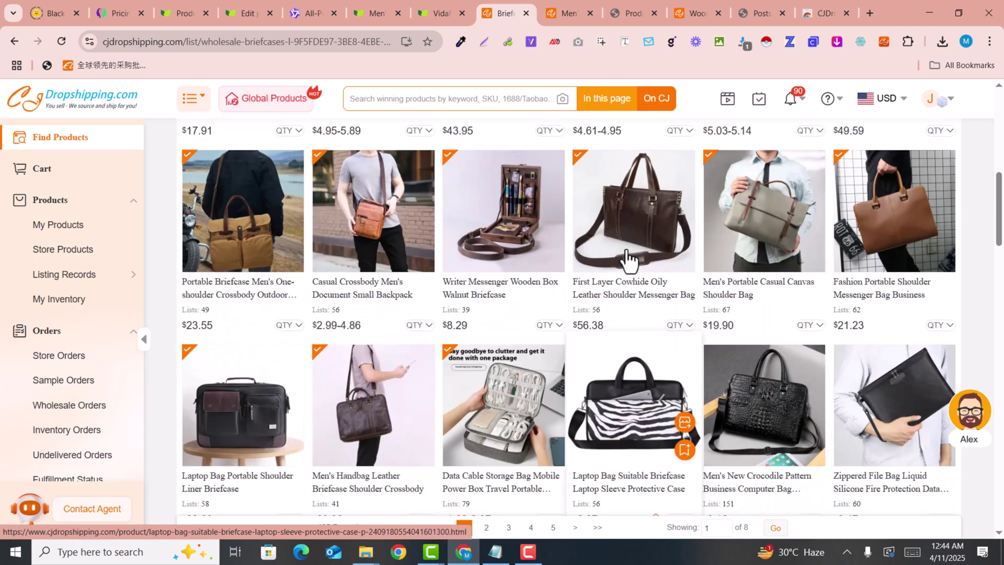
pyautogui.scroll(3, 628, 259)
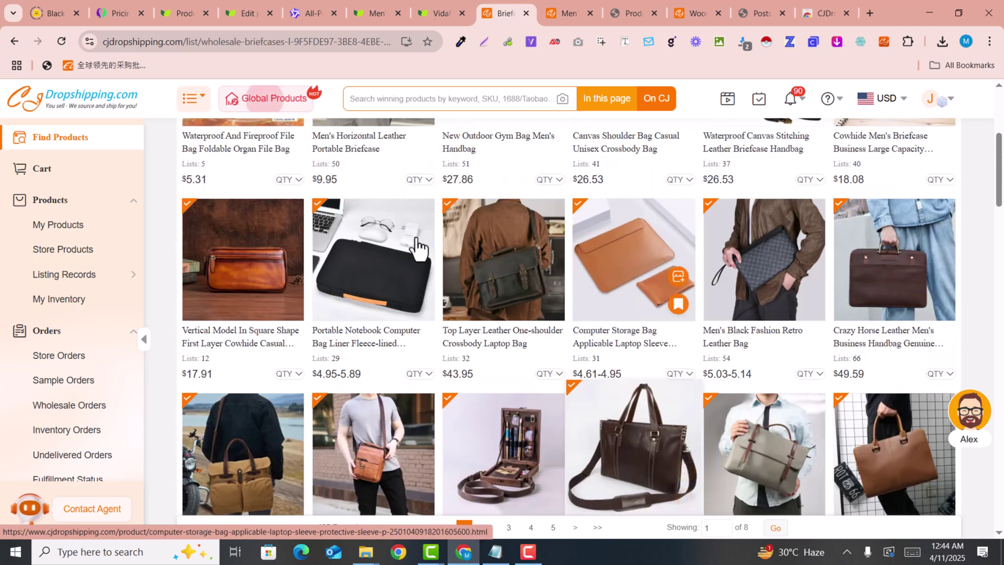
pyautogui.scroll(-7, 674, 265)
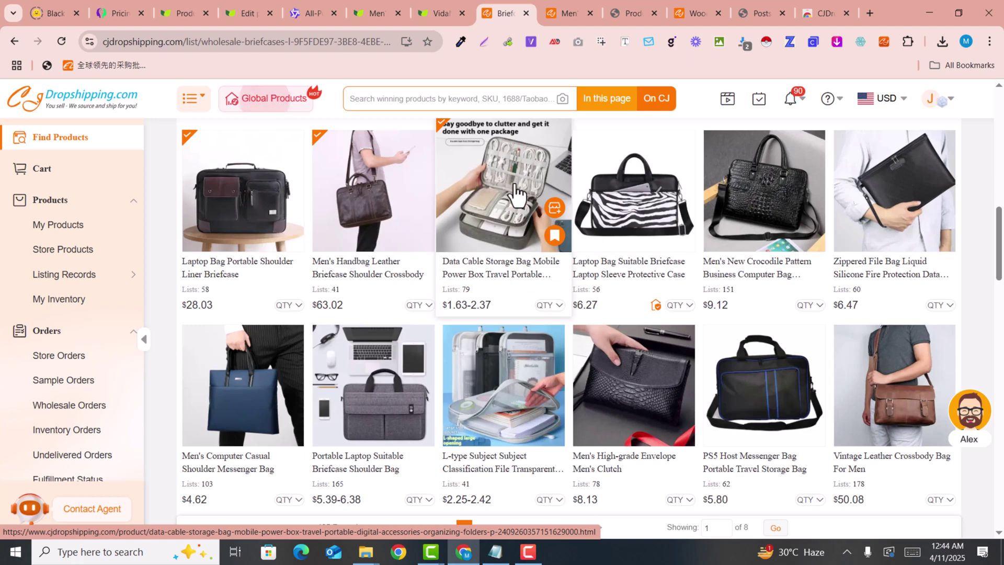
# Step: Examine the images, prices and list counts across the first page of the Briefcases category, ending back at its filters
pyautogui.scroll(-5, 515, 194)
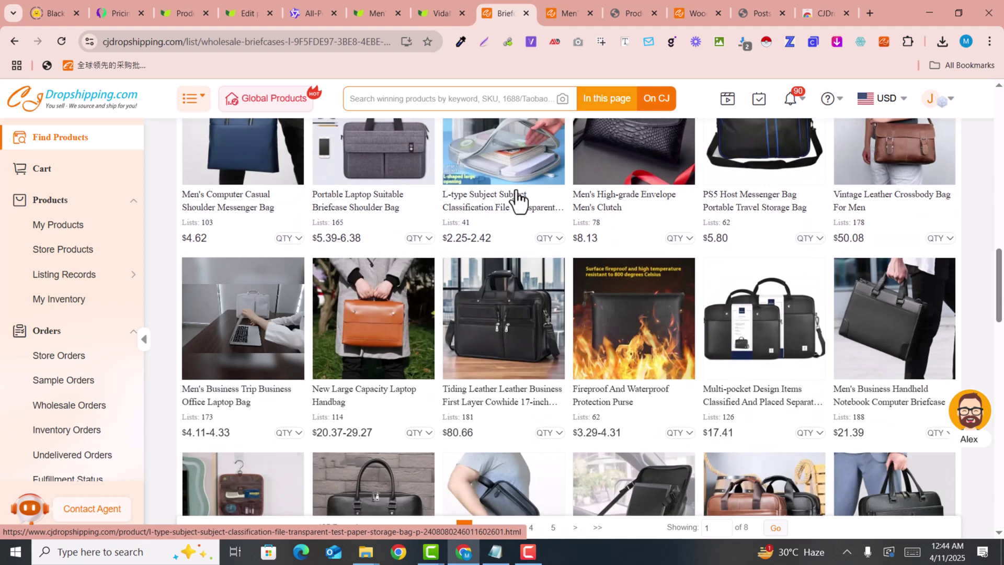
pyautogui.scroll(5, 477, 269)
pyautogui.scroll(1, 494, 204)
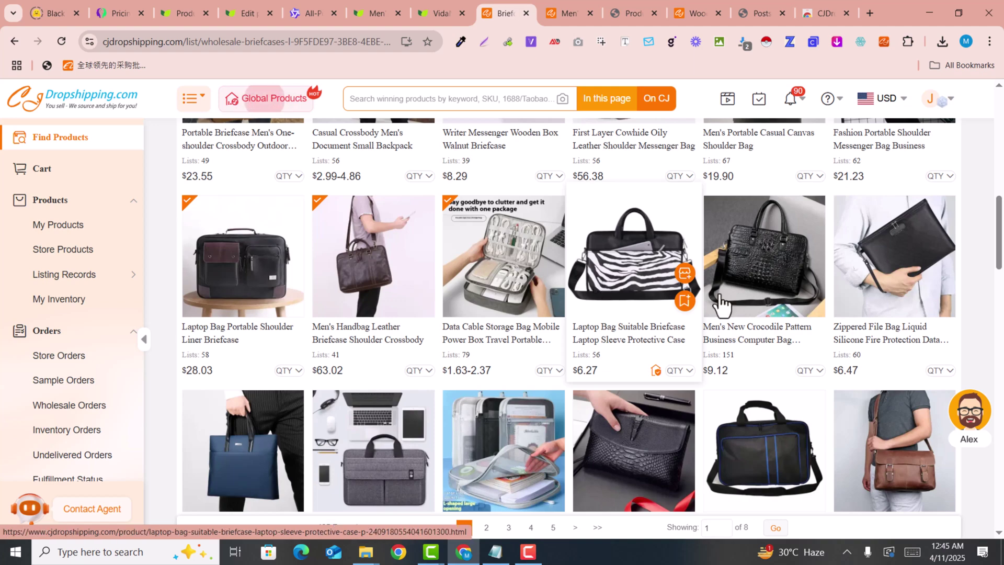
pyautogui.scroll(-1, 633, 292)
pyautogui.scroll(-10, 498, 310)
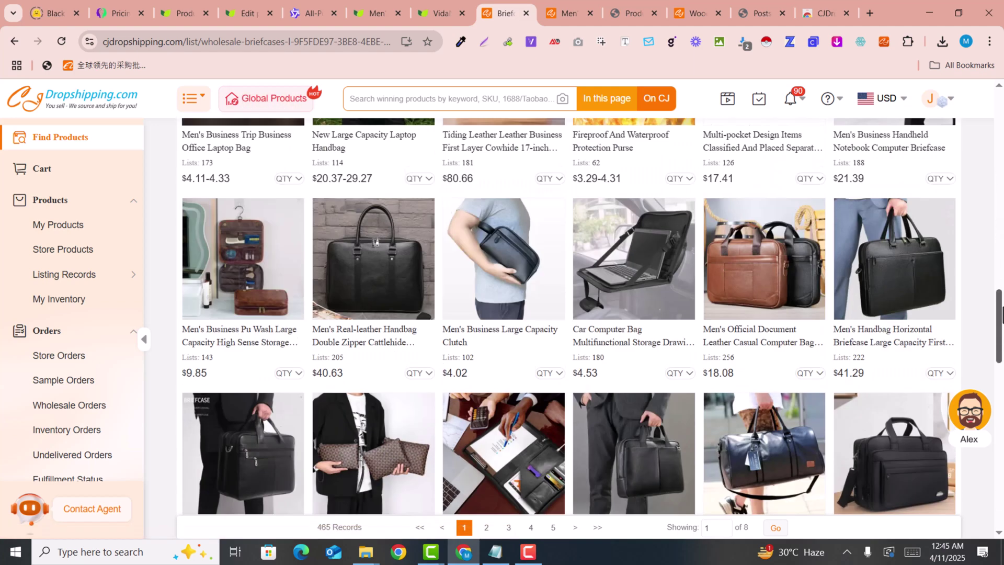
pyautogui.moveTo(420, 282)
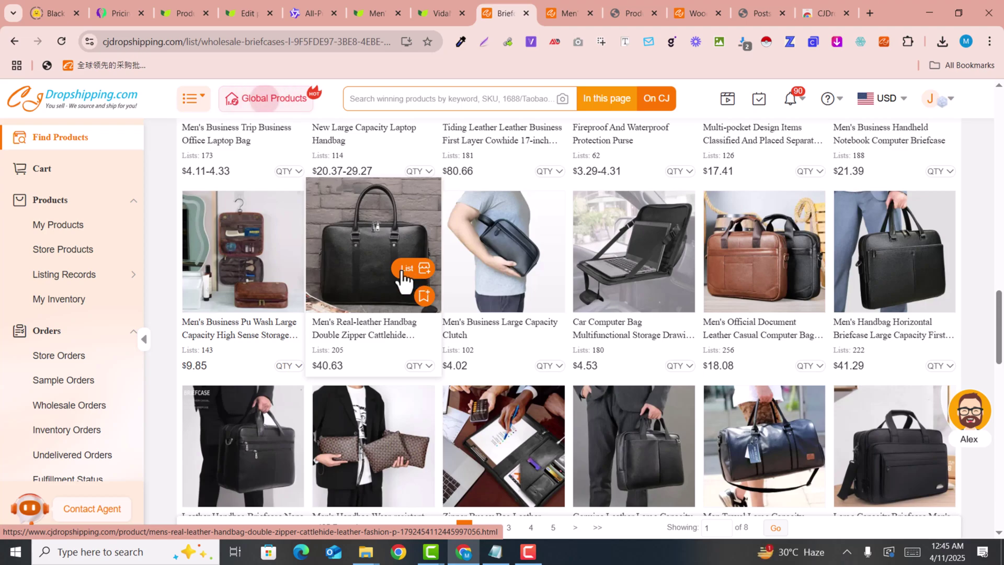
pyautogui.scroll(10, 541, 303)
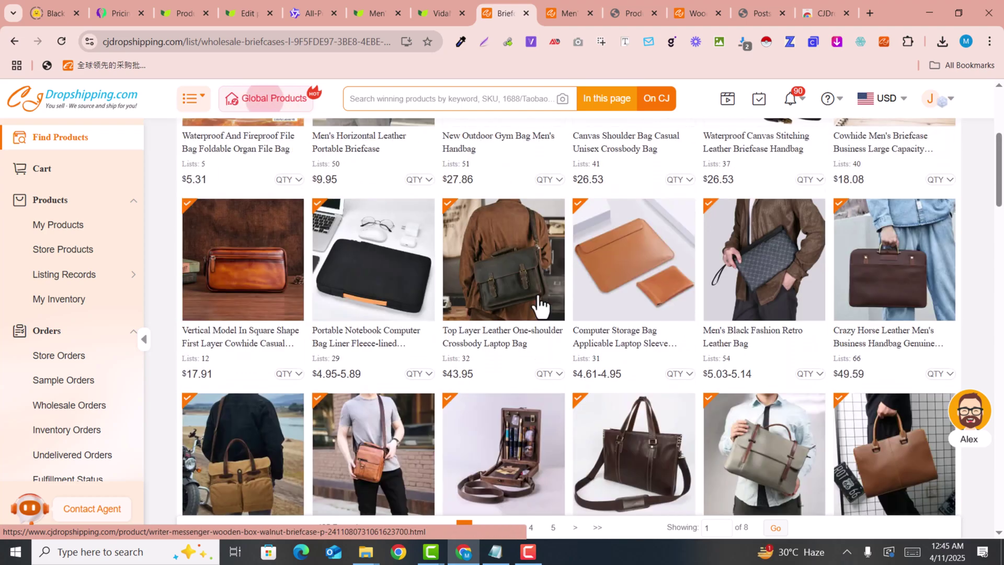
pyautogui.scroll(5, 542, 303)
pyautogui.scroll(-1, 761, 415)
pyautogui.scroll(-10, 761, 415)
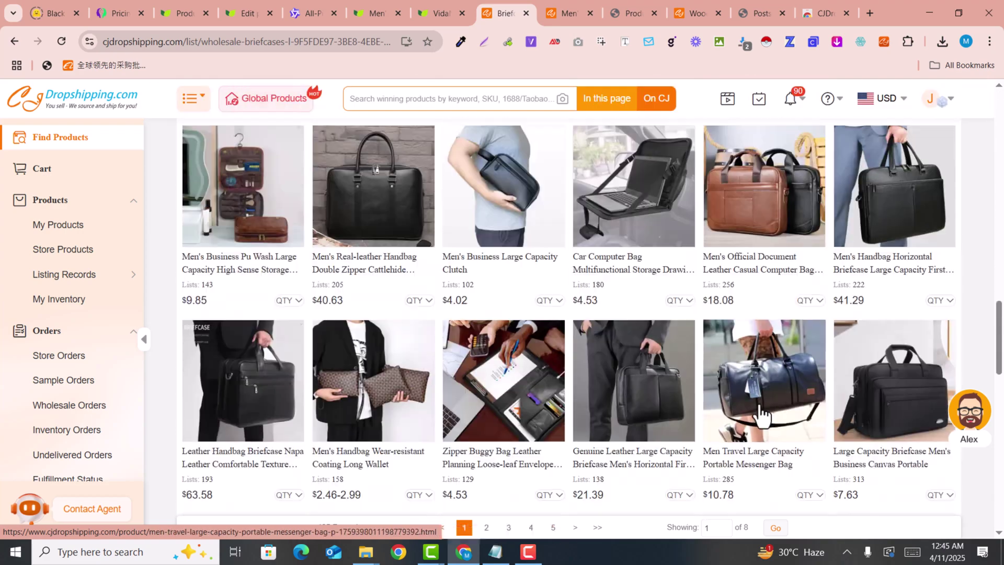
pyautogui.scroll(-5, 761, 416)
pyautogui.scroll(-5, 761, 416)
pyautogui.scroll(5, 761, 416)
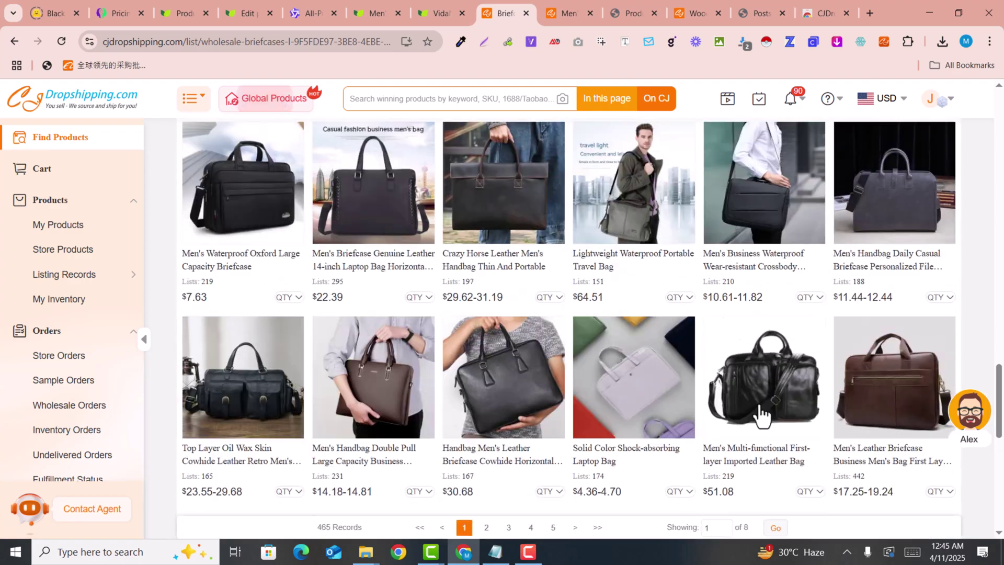
pyautogui.scroll(15, 761, 416)
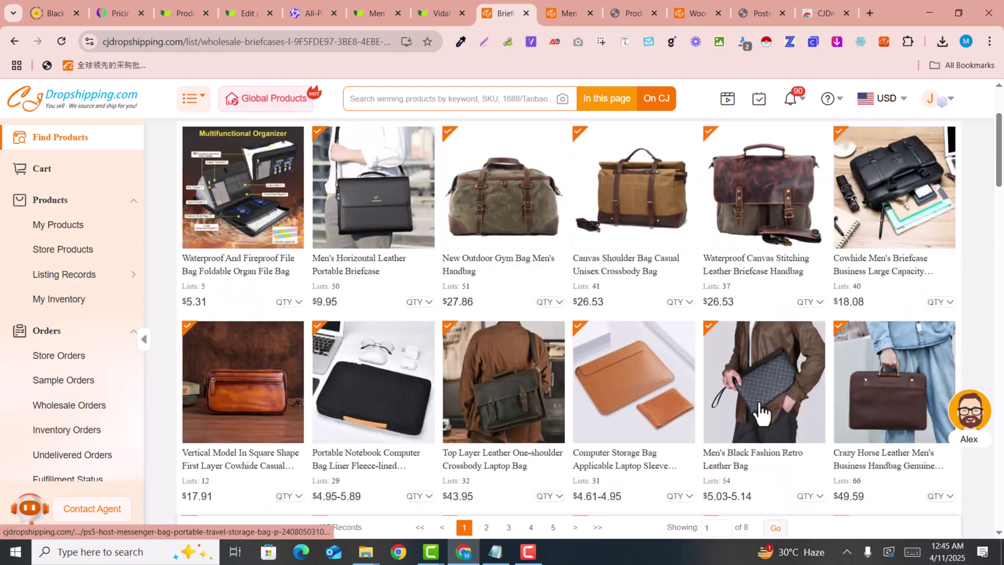
pyautogui.scroll(3, 761, 416)
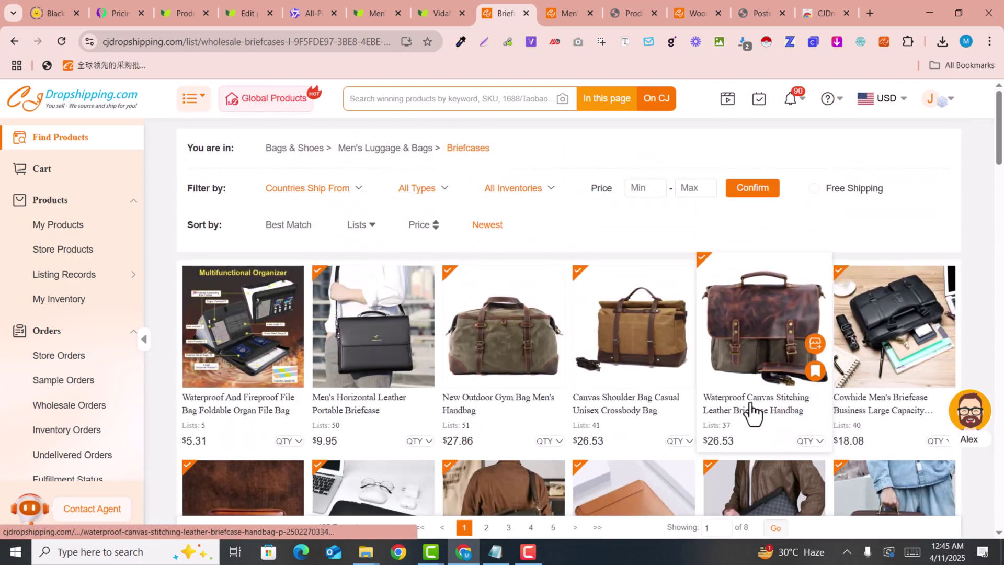